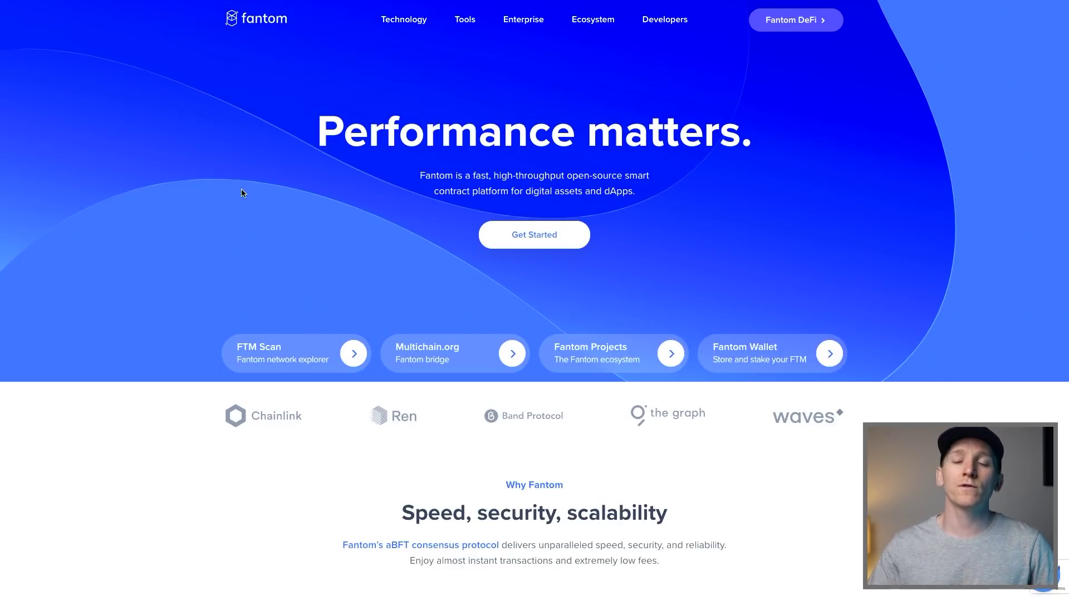
- Examine the Fantom homepage's network features and its ecosystem dApp categories, including cross-chain bridges and DEXs
{"action": "scroll", "coordinate": [229, 232], "scroll_direction": "down", "scroll_amount": 9}
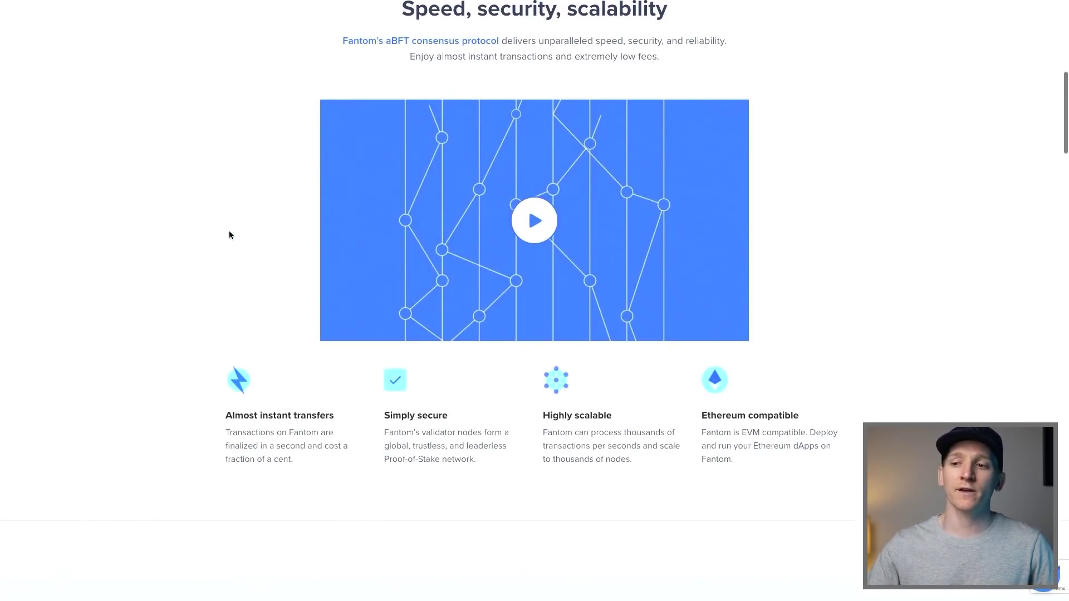
{"action": "scroll", "coordinate": [229, 233], "scroll_direction": "up", "scroll_amount": 4}
{"action": "scroll", "coordinate": [230, 235], "scroll_direction": "up", "scroll_amount": 4}
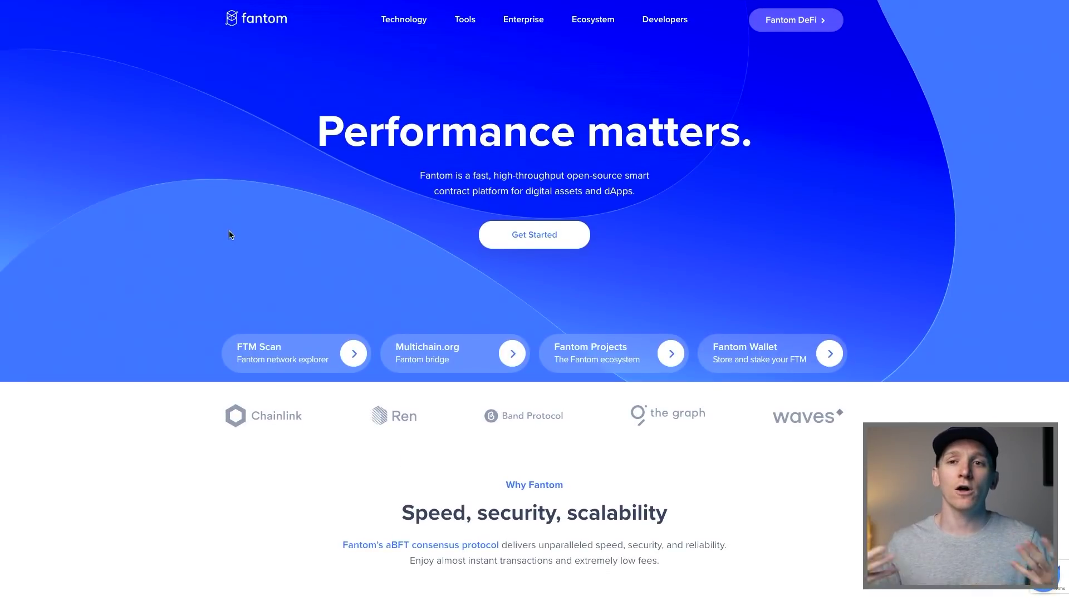
{"action": "scroll", "coordinate": [230, 235], "scroll_direction": "down", "scroll_amount": 10}
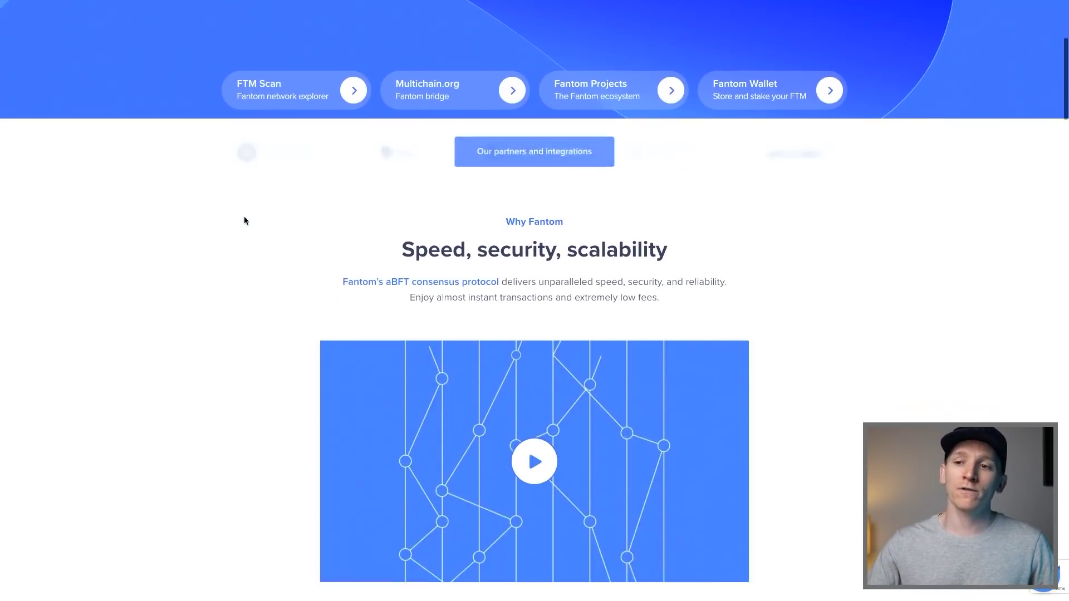
{"action": "scroll", "coordinate": [244, 217], "scroll_direction": "down", "scroll_amount": 9}
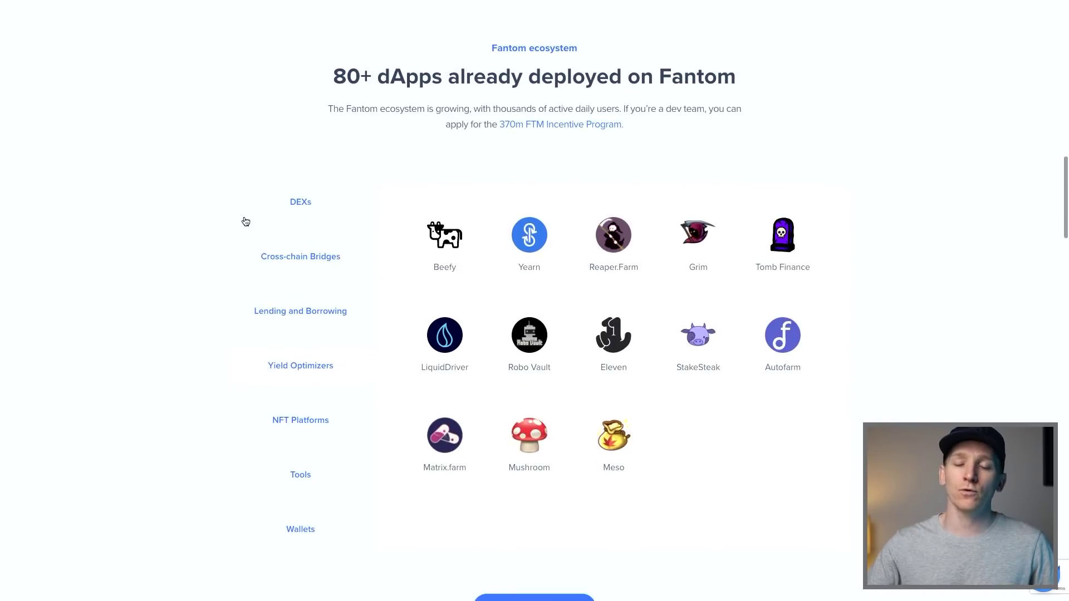
{"action": "scroll", "coordinate": [245, 222], "scroll_direction": "down", "scroll_amount": 1}
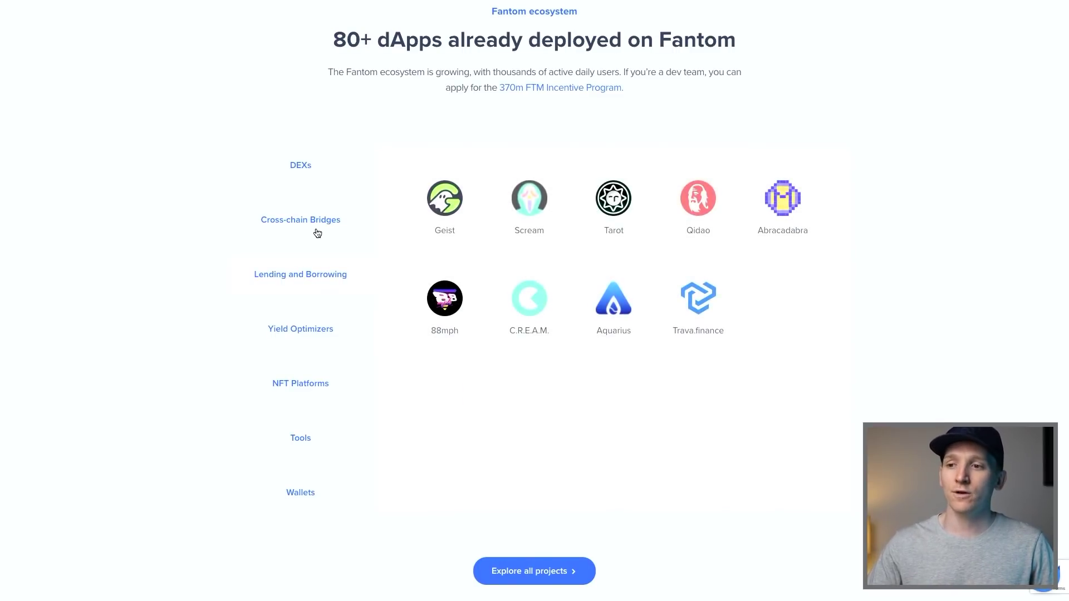
{"action": "mouse_move", "coordinate": [314, 174]}
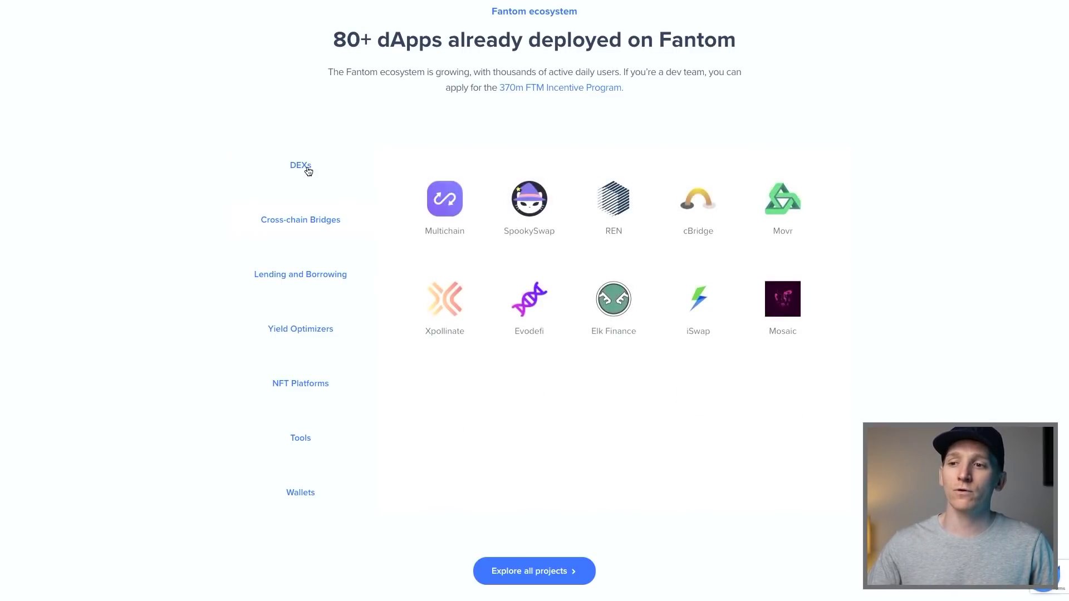
{"action": "scroll", "coordinate": [306, 165], "scroll_direction": "up", "scroll_amount": 10}
{"action": "scroll", "coordinate": [306, 169], "scroll_direction": "up", "scroll_amount": 5}
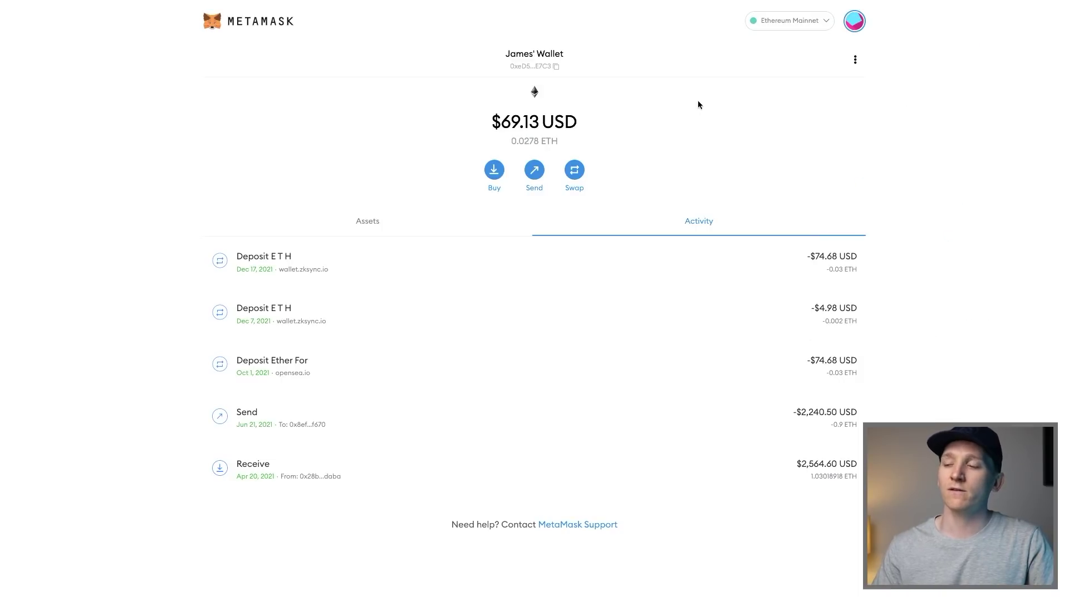
- Open MetaMask's form for adding a network and review the Fantom Opera settings in Fantom's Set up Metamask guide
{"action": "left_click", "coordinate": [794, 31]}
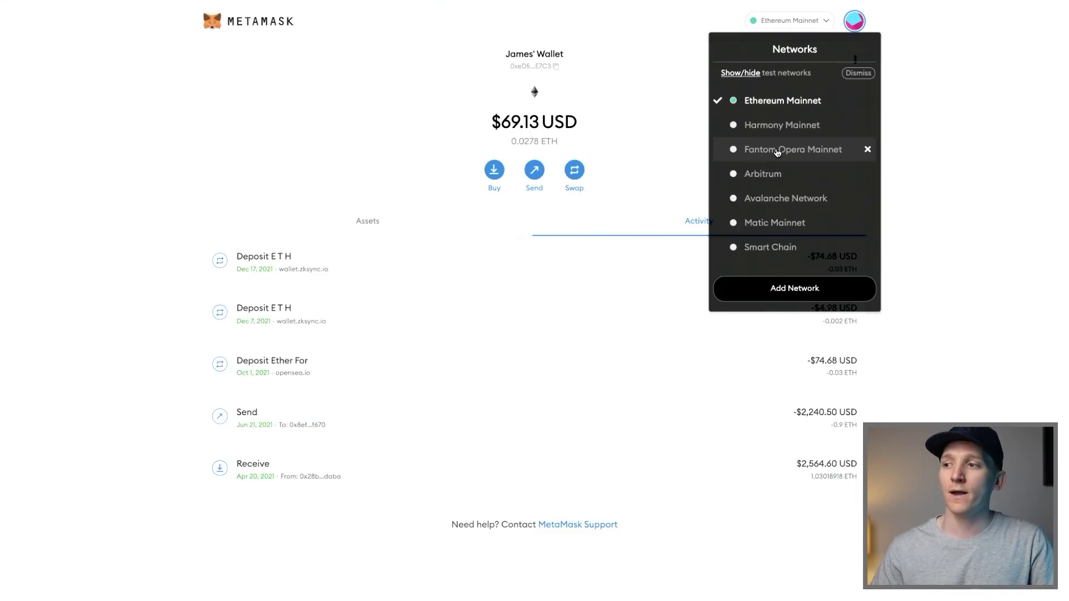
{"action": "left_click", "coordinate": [782, 290]}
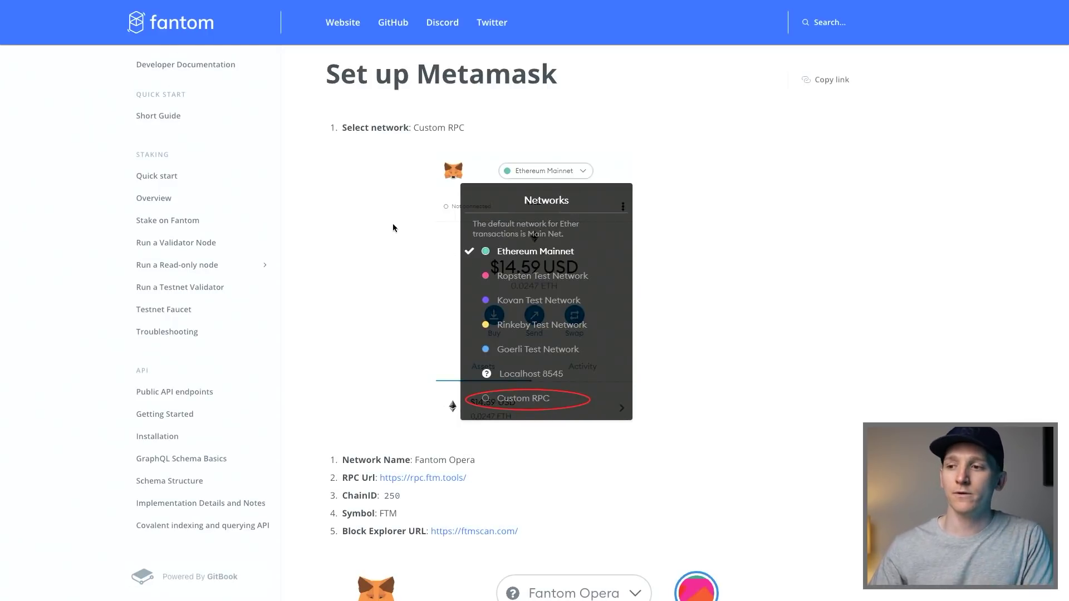
{"action": "scroll", "coordinate": [497, 285], "scroll_direction": "down", "scroll_amount": 2}
{"action": "scroll", "coordinate": [497, 285], "scroll_direction": "down", "scroll_amount": 7}
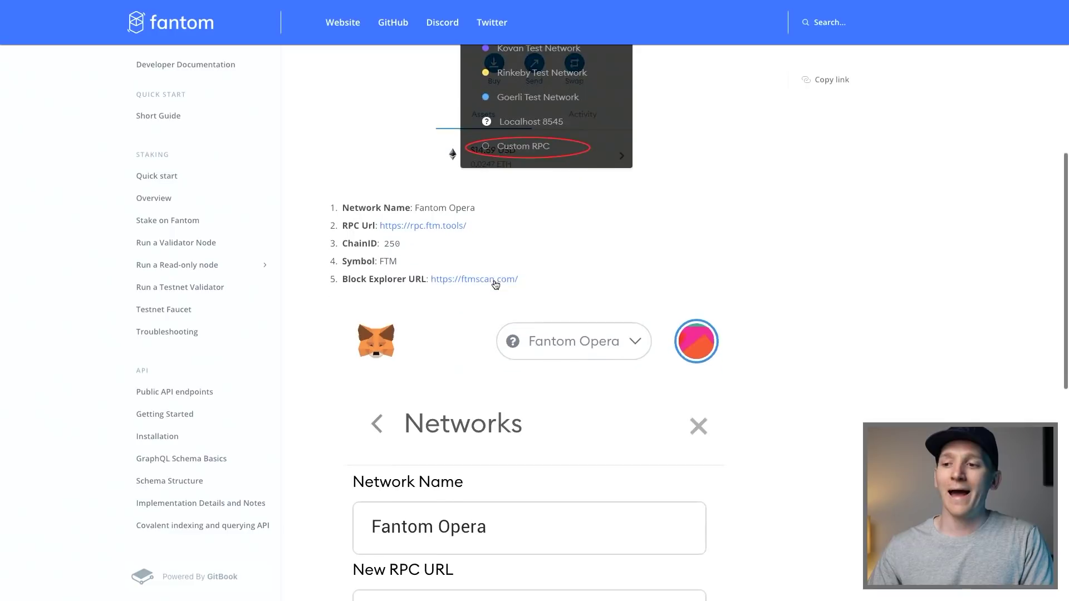
{"action": "scroll", "coordinate": [496, 285], "scroll_direction": "down", "scroll_amount": 1}
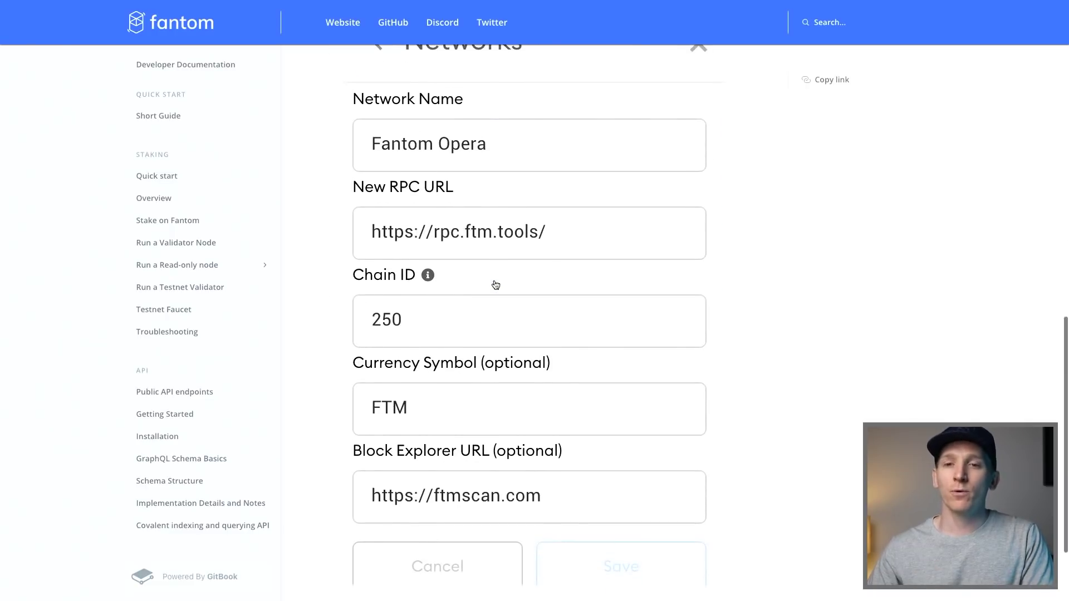
{"action": "scroll", "coordinate": [481, 155], "scroll_direction": "down", "scroll_amount": 1}
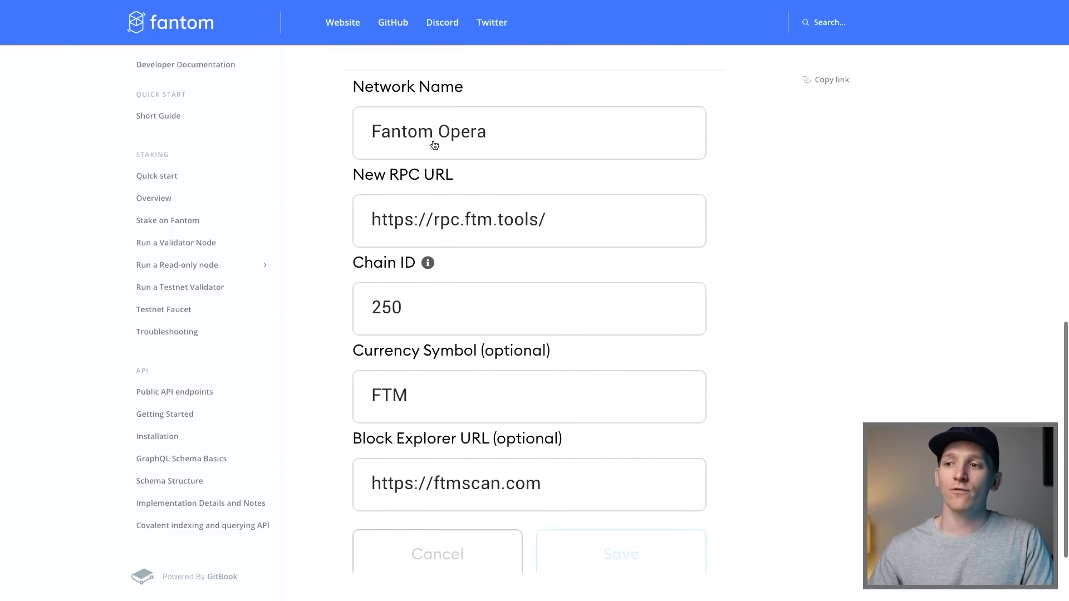
{"action": "scroll", "coordinate": [426, 356], "scroll_direction": "down", "scroll_amount": 2}
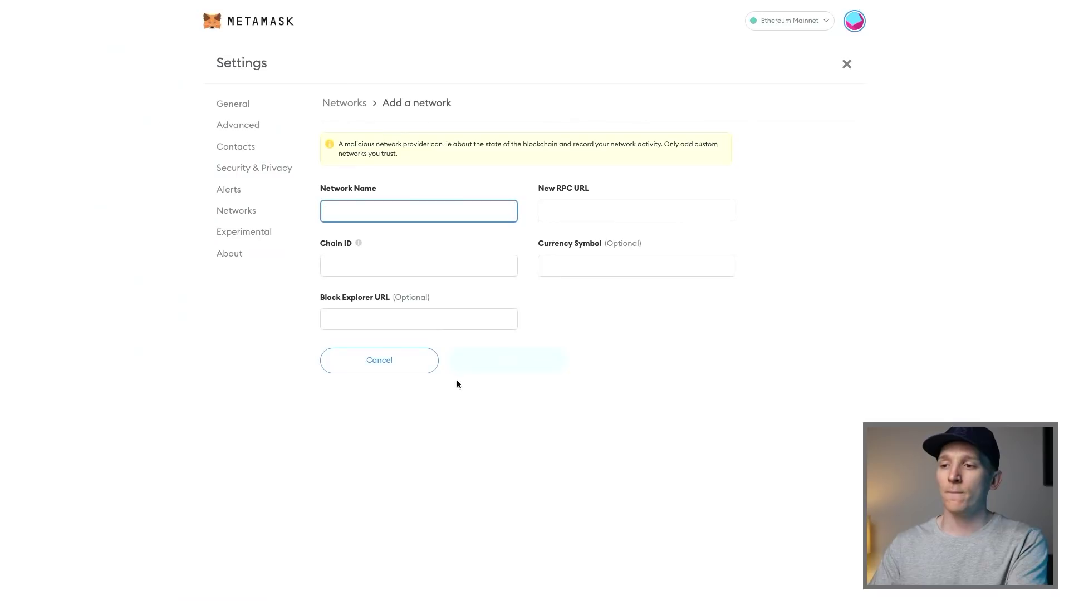
{"action": "left_click", "coordinate": [394, 313]}
{"action": "left_click", "coordinate": [377, 265]}
{"action": "left_click", "coordinate": [378, 215]}
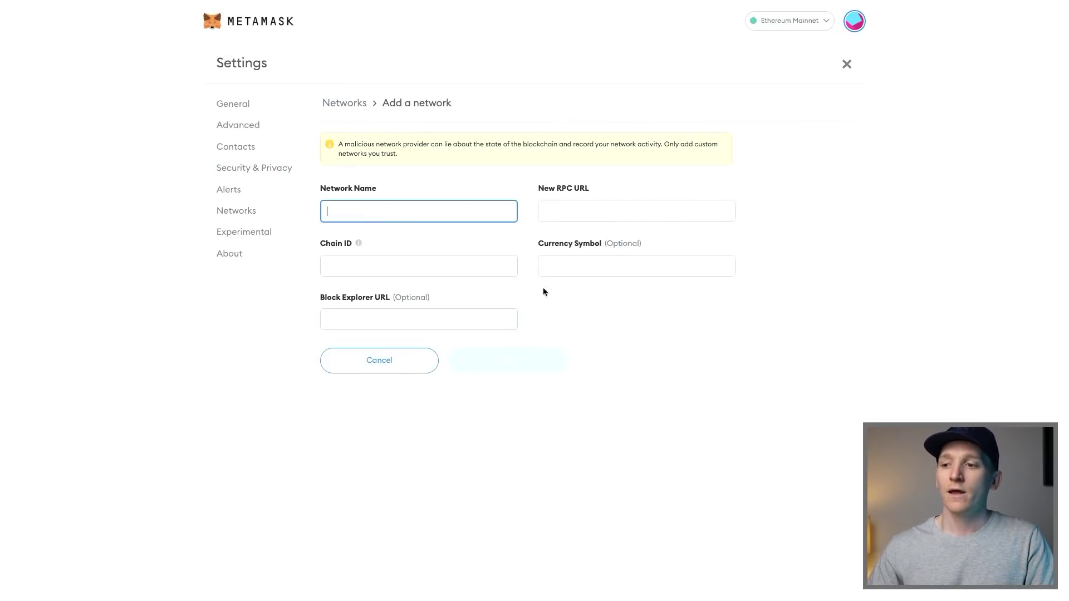
{"action": "left_click", "coordinate": [250, 26]}
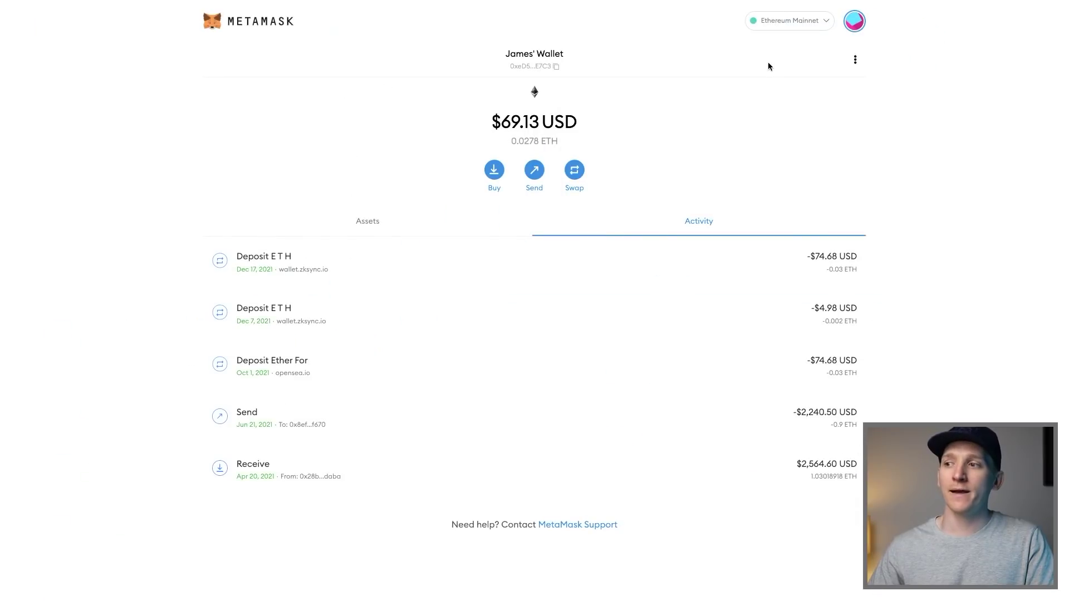
- Switch the MetaMask wallet to the Fantom Opera Mainnet network and show its assets
{"action": "left_click", "coordinate": [789, 21]}
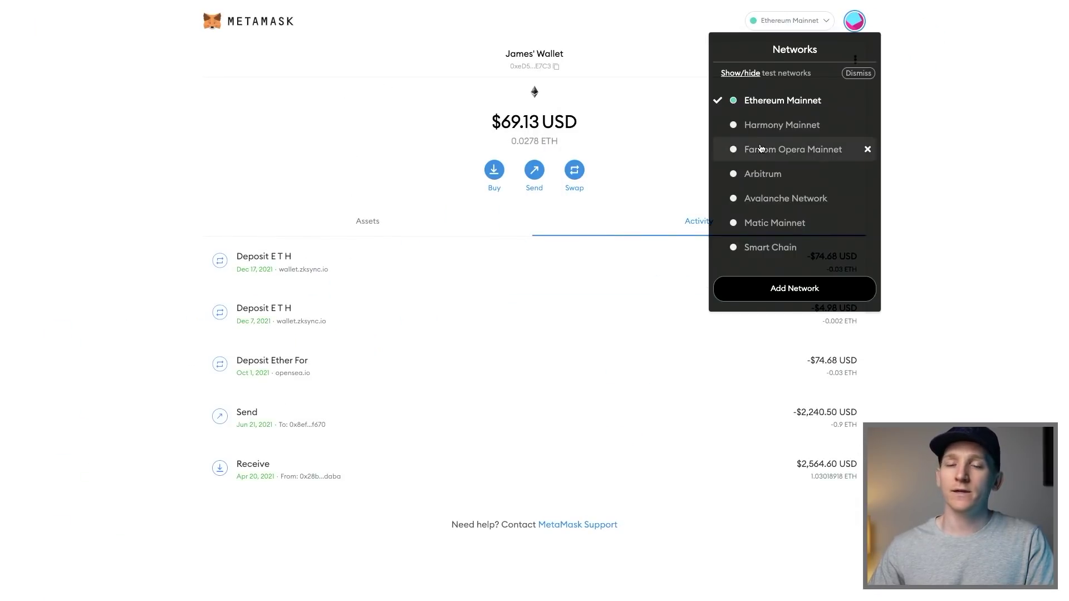
{"action": "left_click", "coordinate": [766, 151]}
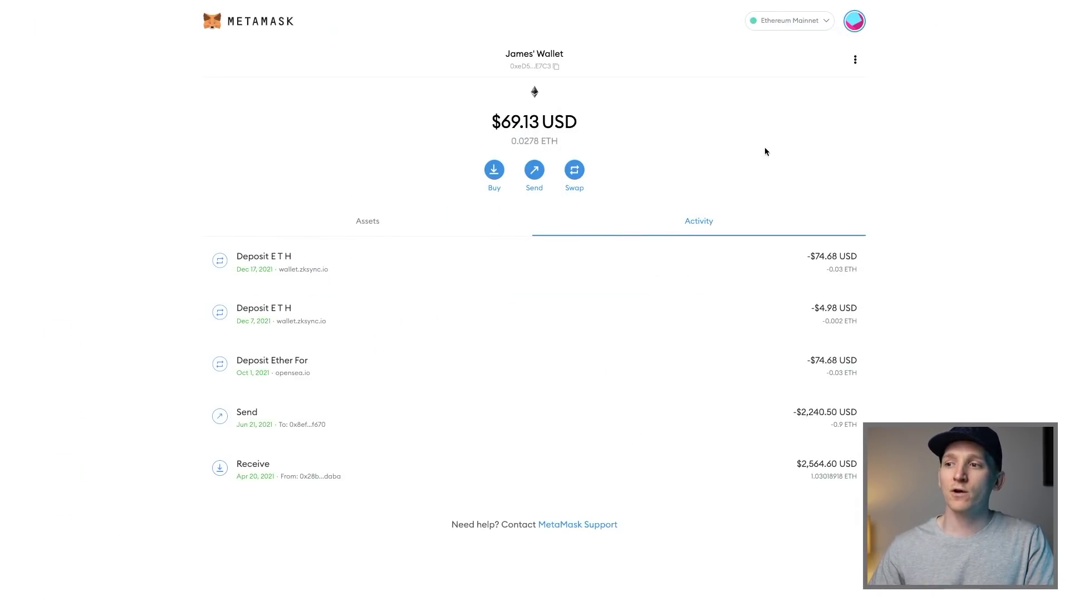
{"action": "left_click", "coordinate": [350, 215]}
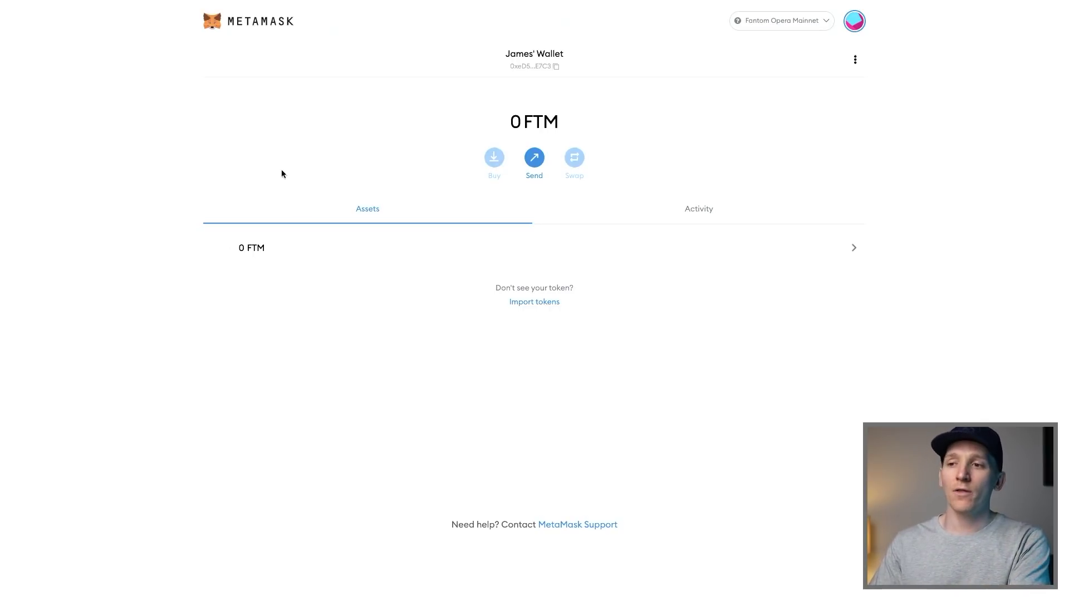
- Switch to Chainlist and search its networks for "fantom"
{"action": "key", "text": "ctrl+Tab"}
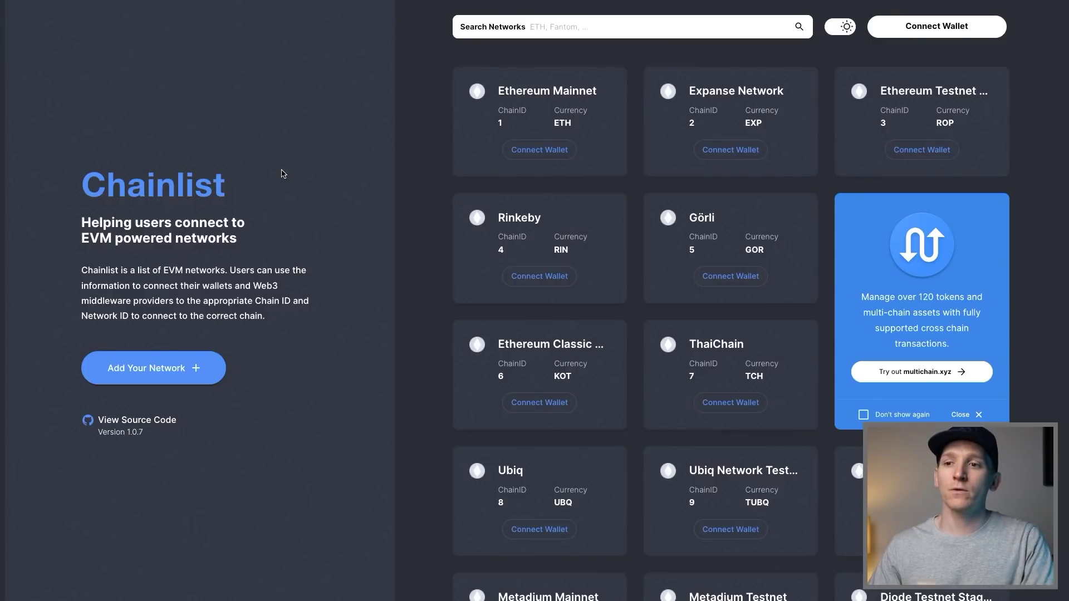
{"action": "left_click", "coordinate": [579, 28]}
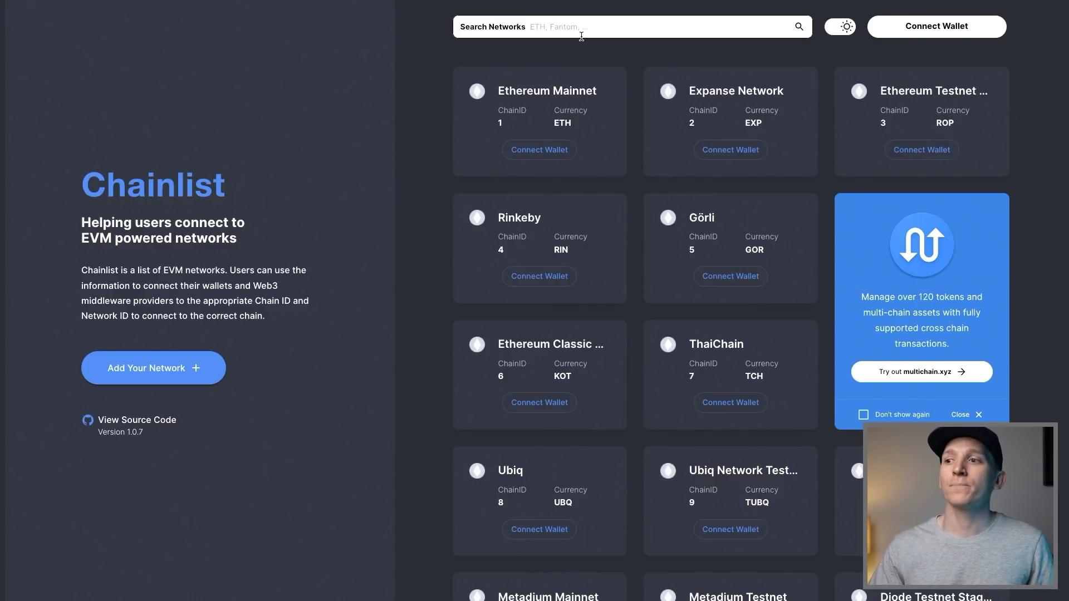
{"action": "type", "text": "fantom"}
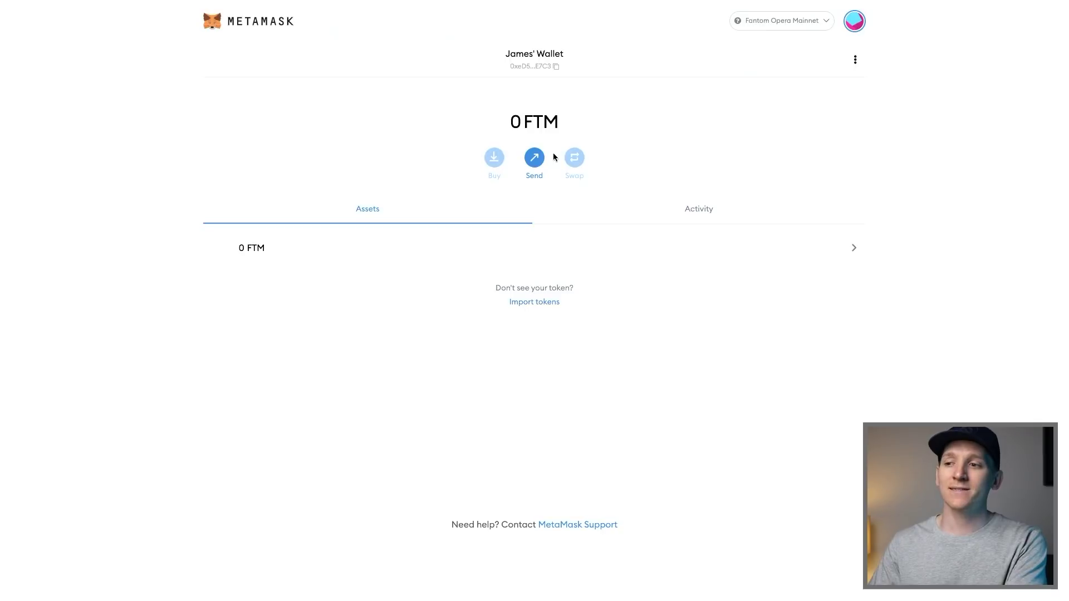
- Open the saved Fantom Opera Mainnet entry in MetaMask's network settings and check its chain ID, currency symbol and block explorer URL
{"action": "left_click", "coordinate": [811, 23]}
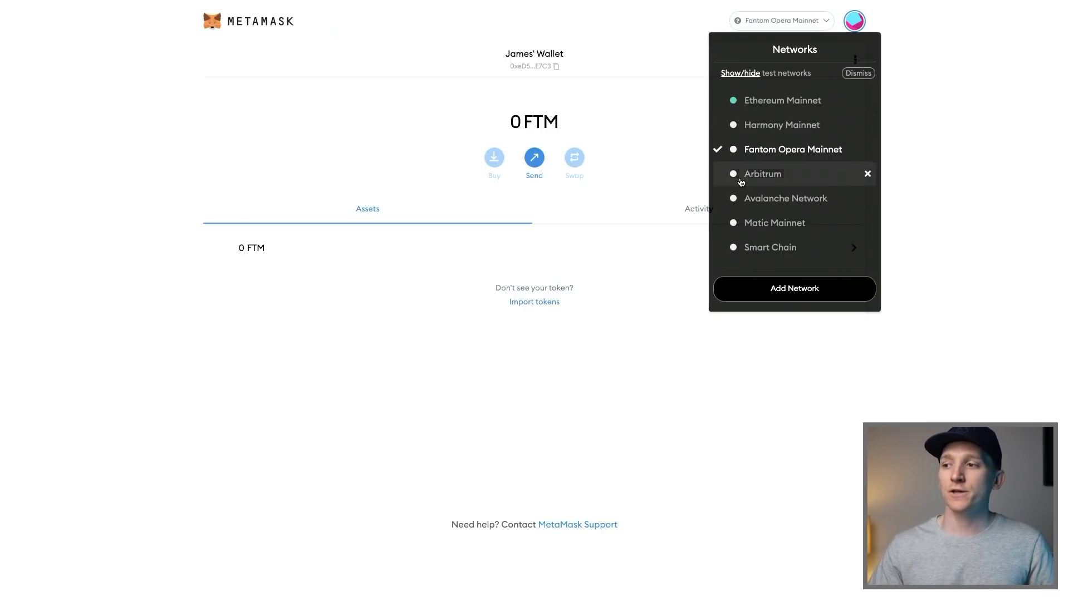
{"action": "left_click", "coordinate": [780, 148]}
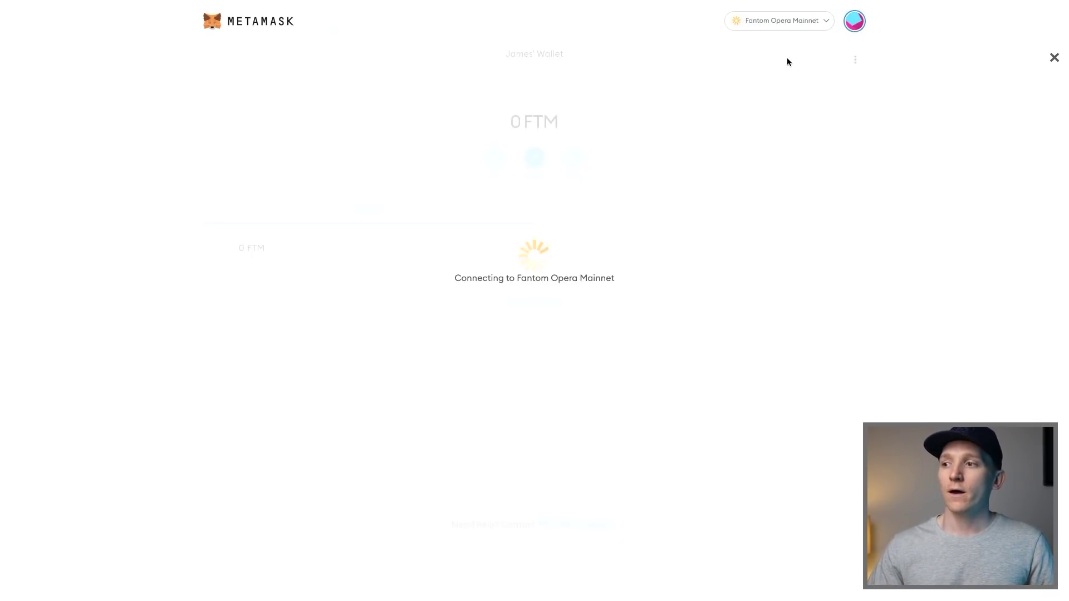
{"action": "left_click", "coordinate": [797, 28]}
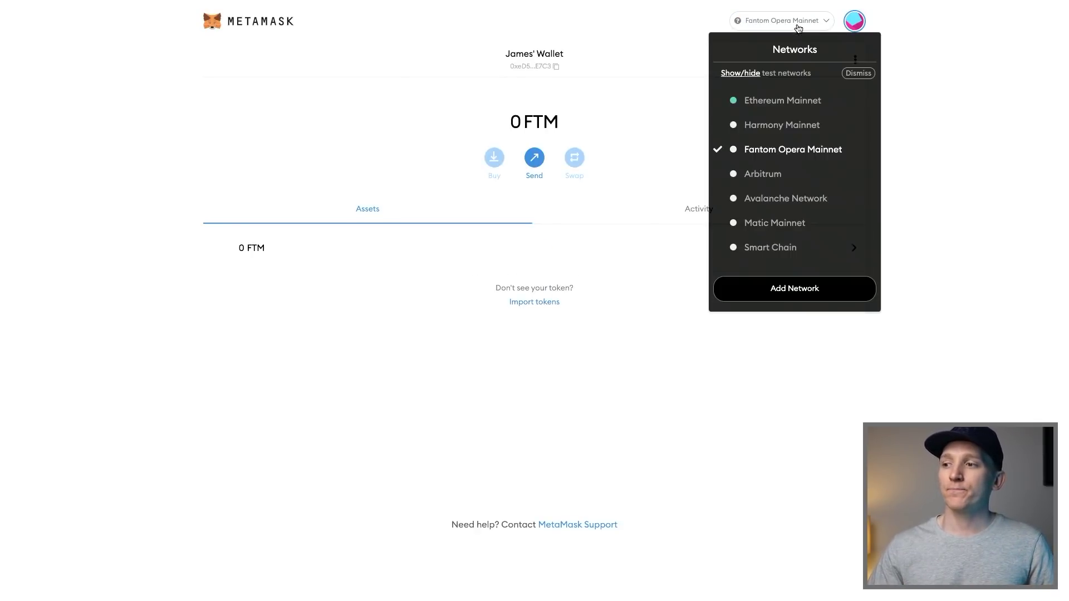
{"action": "left_click", "coordinate": [791, 285]}
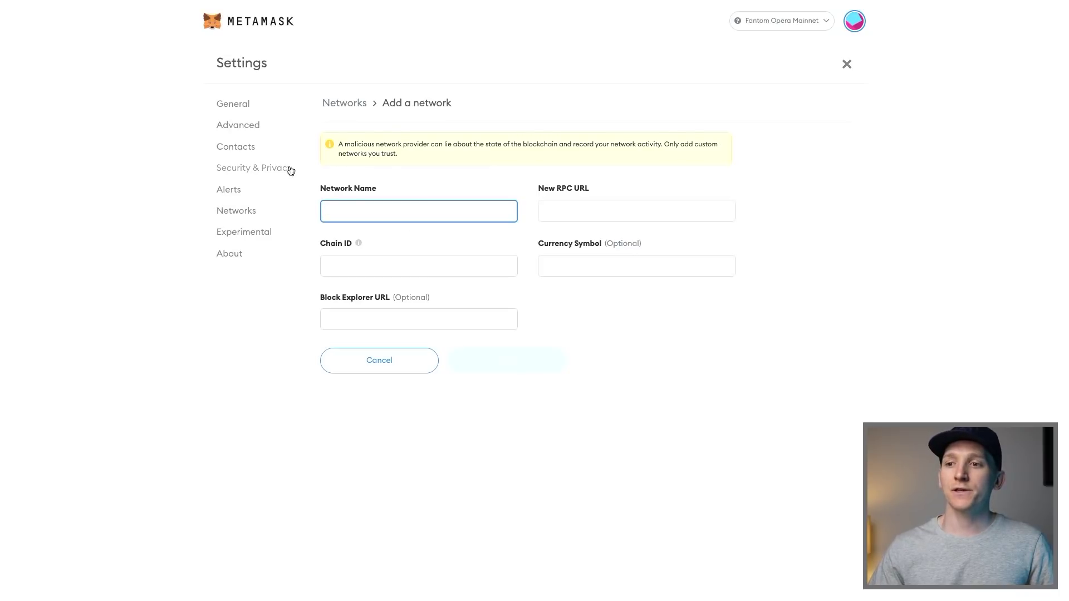
{"action": "left_click", "coordinate": [240, 216]}
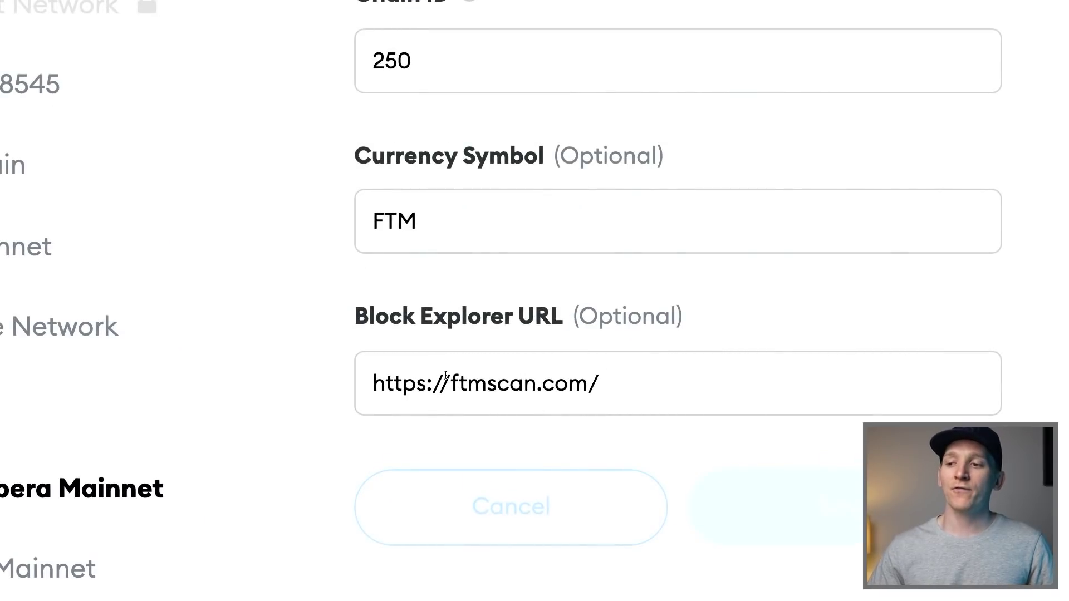
{"action": "left_click", "coordinate": [533, 387]}
{"action": "key", "text": "shift+End"}
{"action": "left_click", "coordinate": [616, 384]}
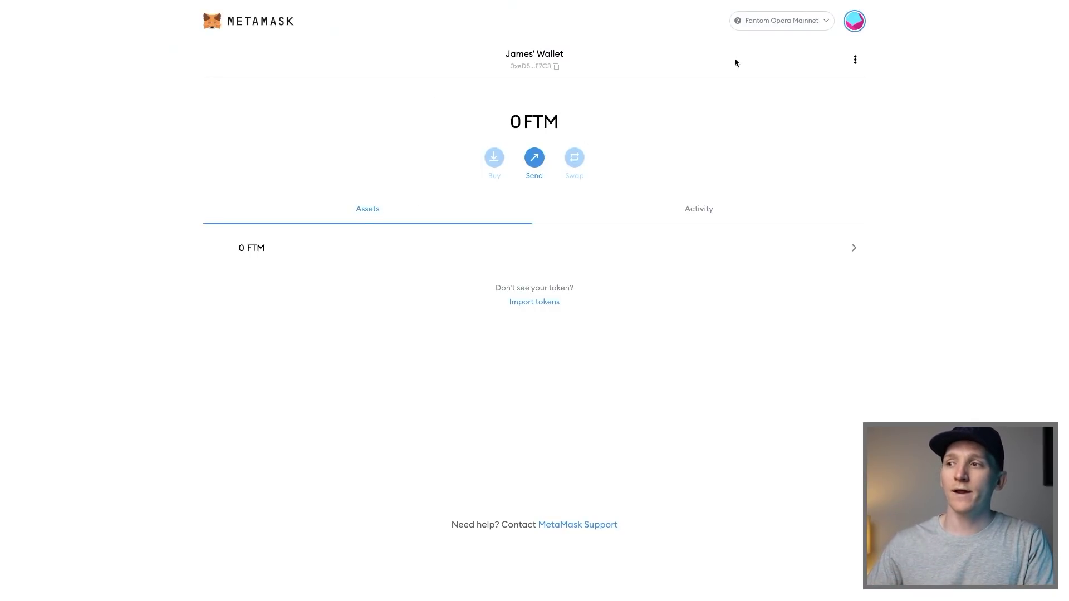
- Copy the wallet address from MetaMask and review the available FTM withdrawal networks on Binance's Withdraw Crypto page
{"action": "left_click", "coordinate": [538, 67]}
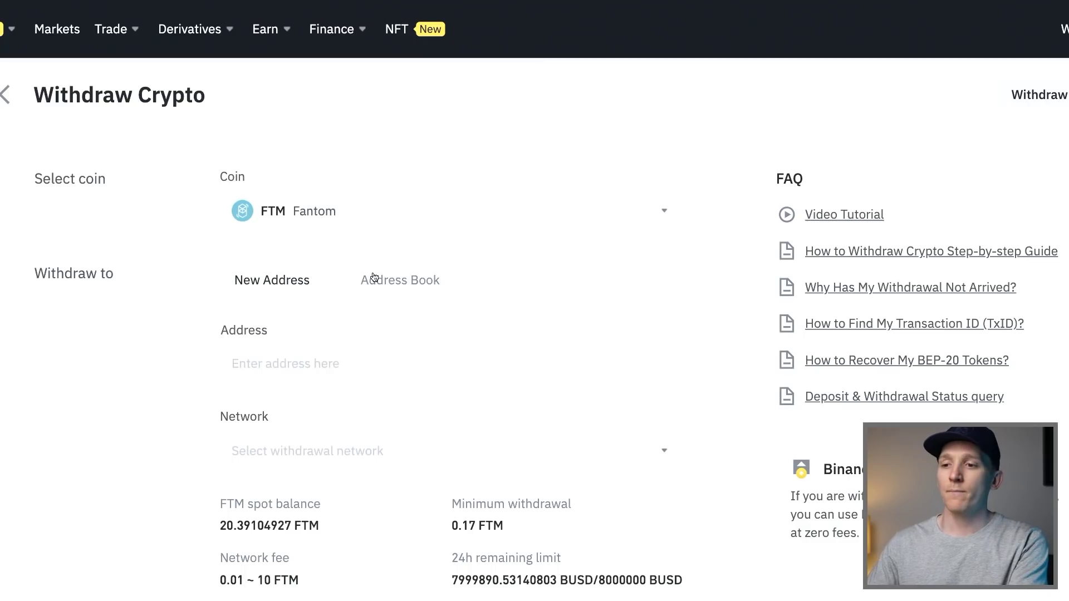
{"action": "left_click", "coordinate": [281, 360]}
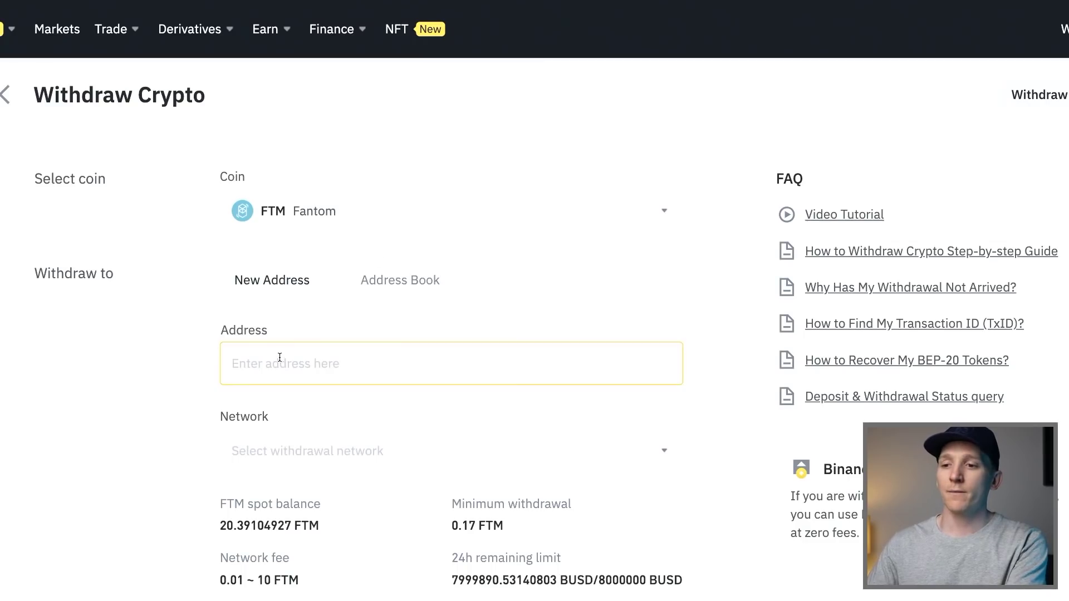
{"action": "scroll", "coordinate": [281, 357], "scroll_direction": "down", "scroll_amount": 1}
{"action": "left_click", "coordinate": [298, 427]}
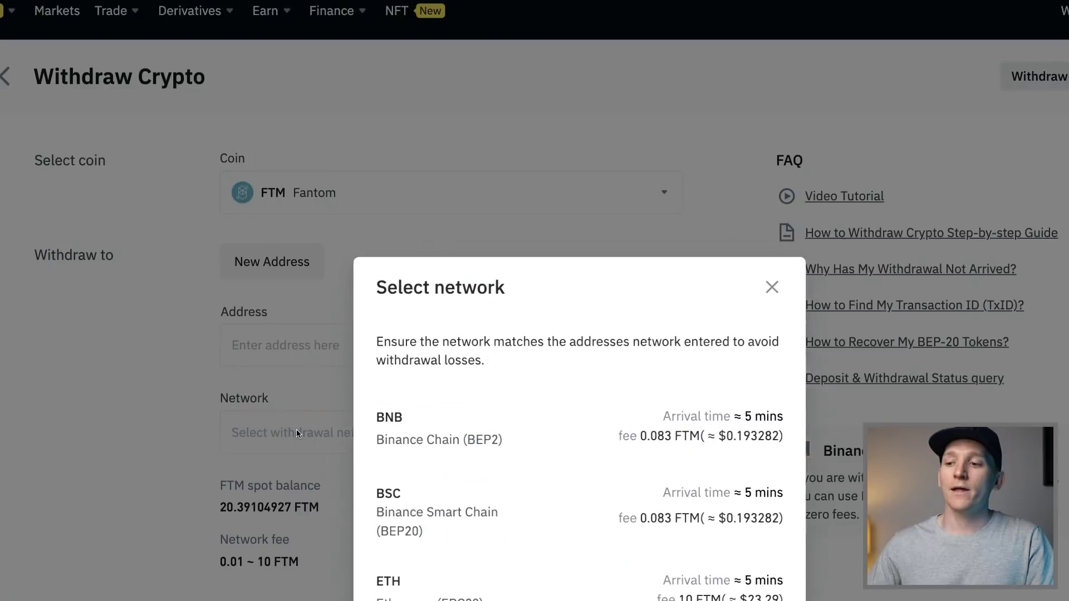
{"action": "scroll", "coordinate": [390, 368], "scroll_direction": "down", "scroll_amount": 1}
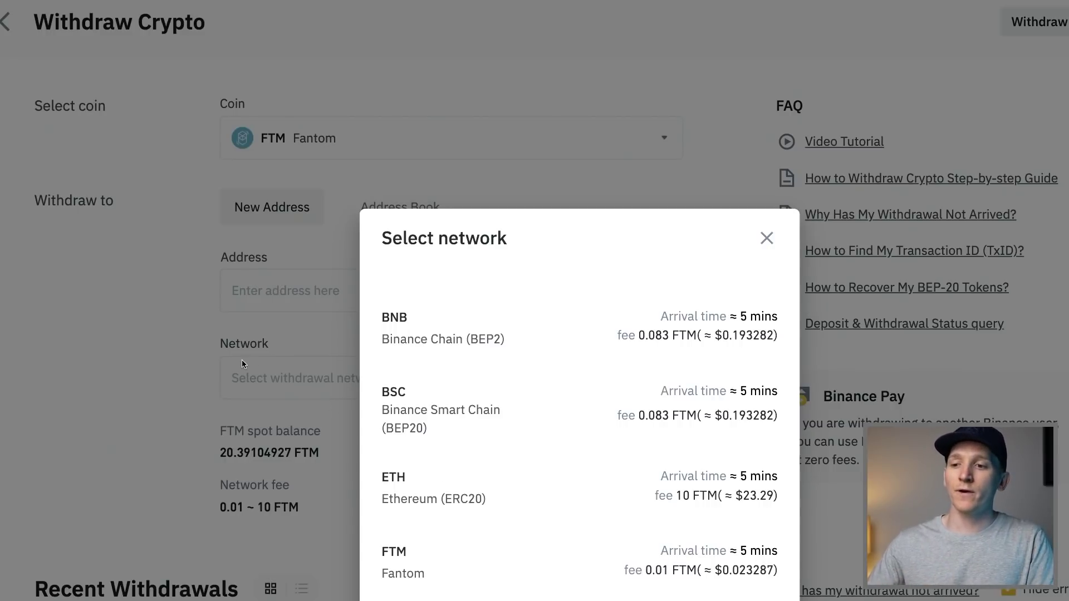
{"action": "left_click", "coordinate": [765, 238]}
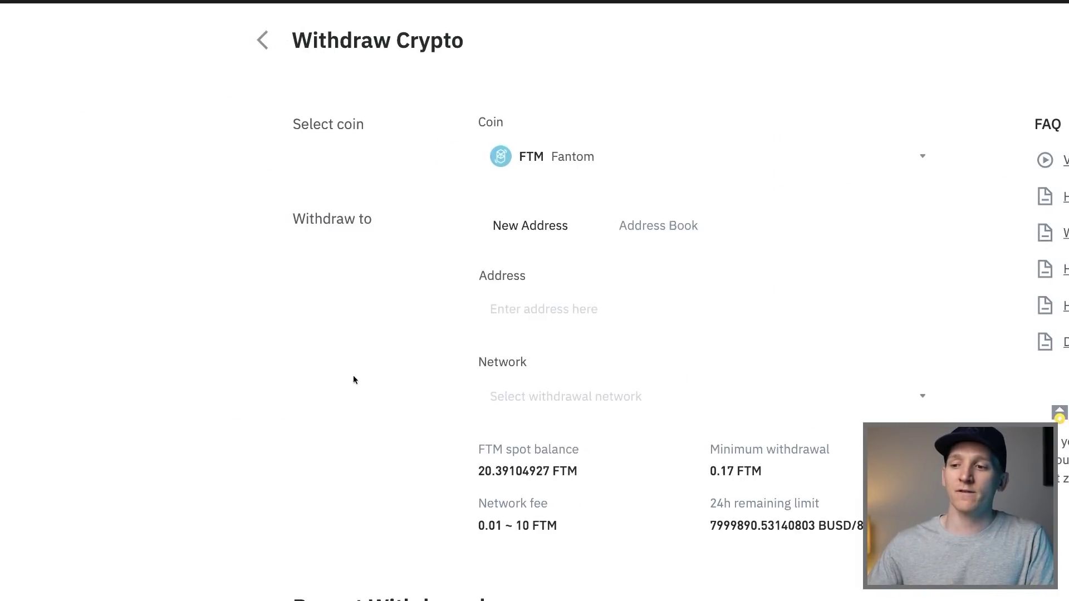
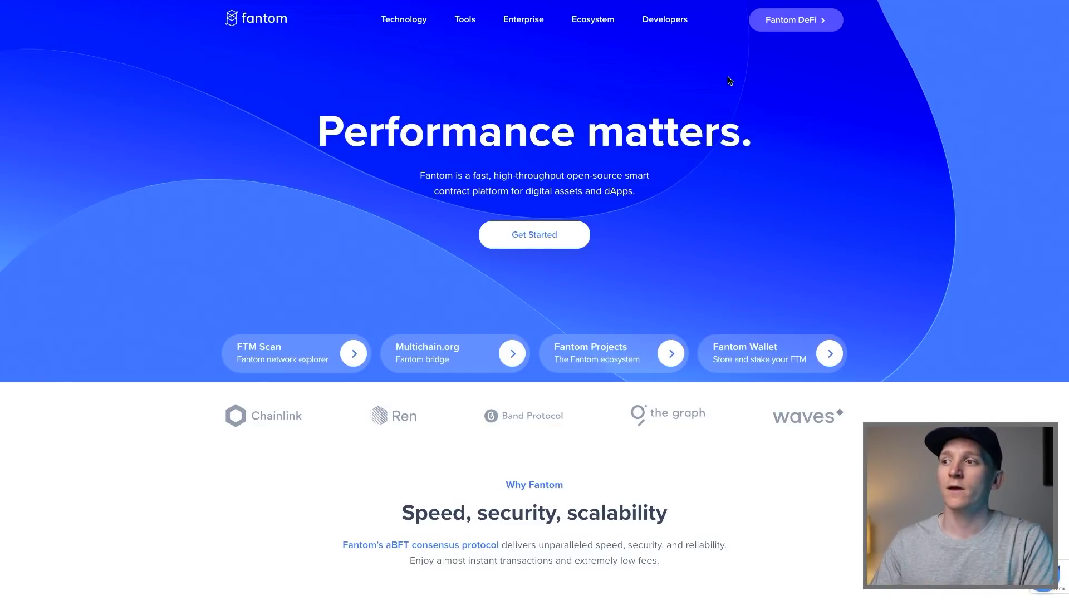
- Open Fantom fWallet from Fantom's DeFi page, connect it through MetaMask and add the MetaMask account
{"action": "left_click", "coordinate": [816, 27]}
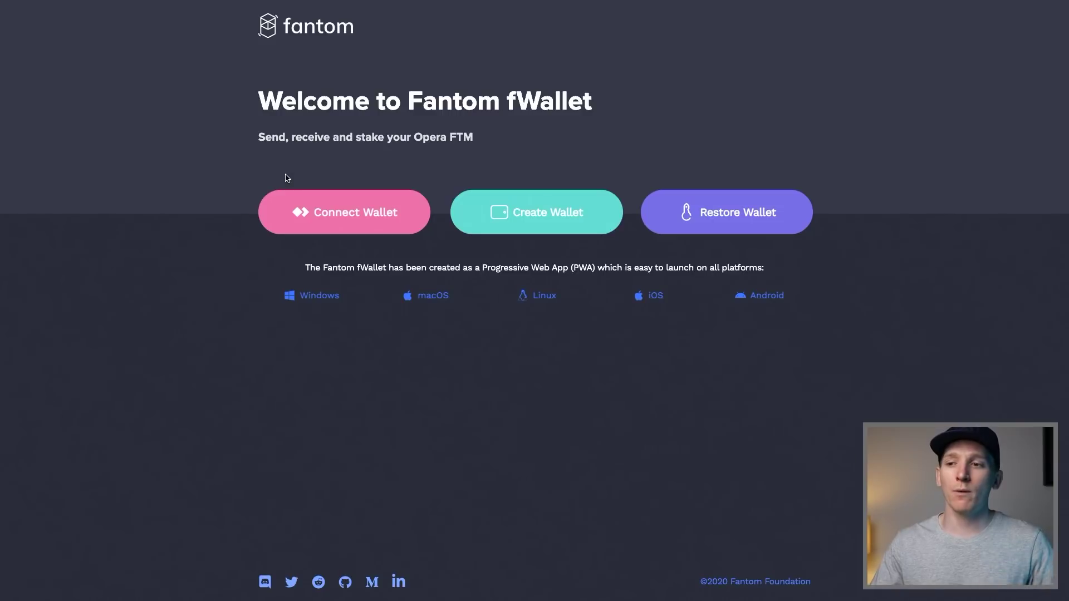
{"action": "left_click", "coordinate": [349, 215]}
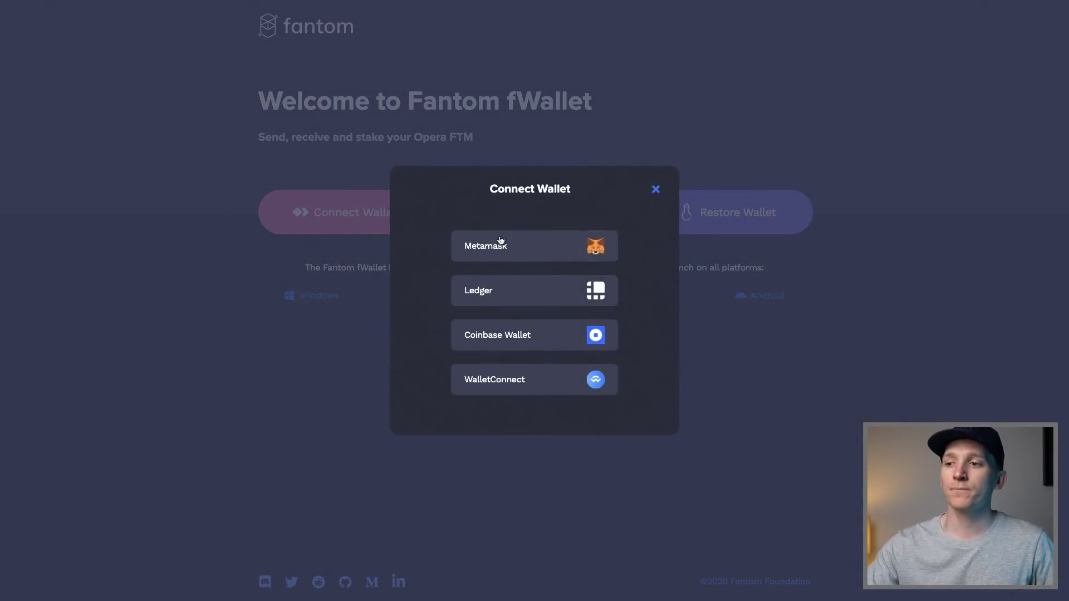
{"action": "left_click", "coordinate": [494, 244]}
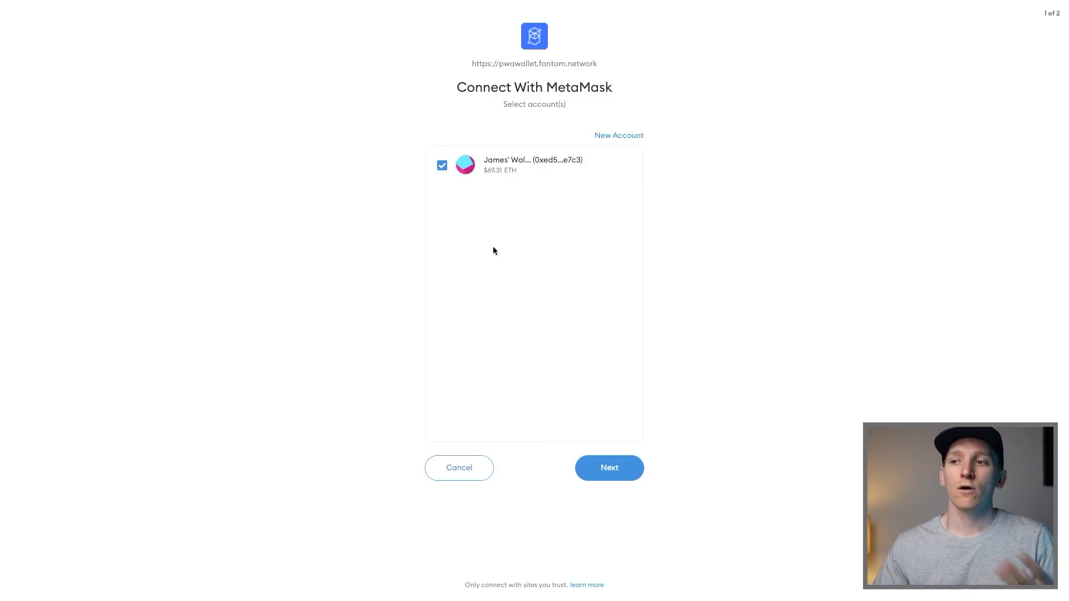
{"action": "left_click", "coordinate": [619, 471]}
{"action": "left_click", "coordinate": [1036, 183]}
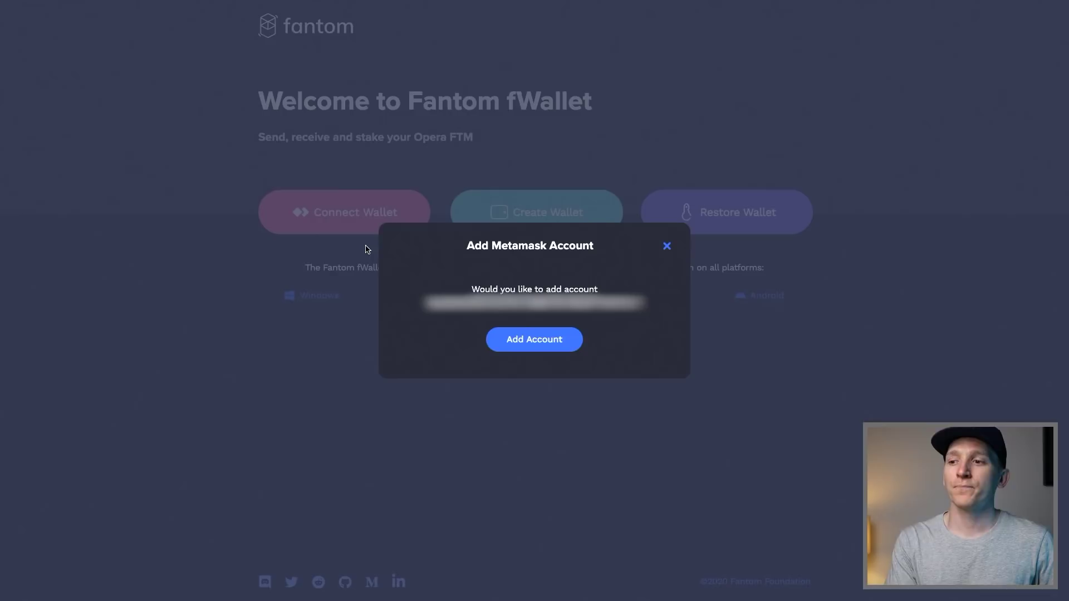
{"action": "left_click", "coordinate": [530, 346]}
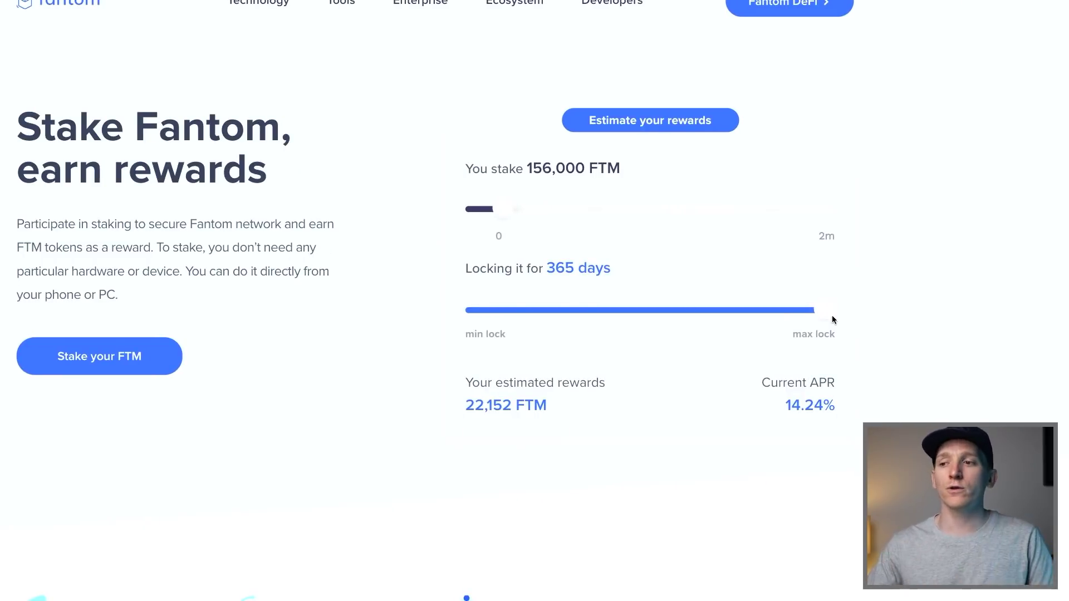
- On Fantom's staking page, estimate the rewards for staking about 245,259 FTM with a lock of about 24 days
{"action": "mouse_move", "coordinate": [503, 207]}
{"action": "left_mouse_down"}
{"action": "mouse_move", "coordinate": [625, 210]}
{"action": "mouse_move", "coordinate": [519, 208]}
{"action": "left_mouse_up"}
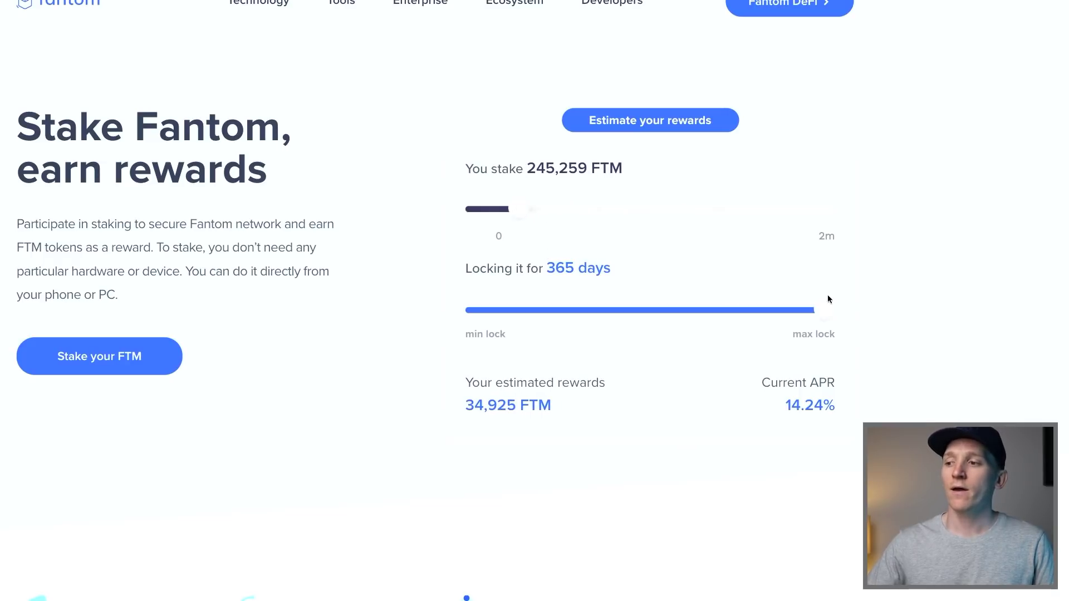
{"action": "mouse_move", "coordinate": [828, 312]}
{"action": "left_mouse_down"}
{"action": "mouse_move", "coordinate": [568, 317]}
{"action": "mouse_move", "coordinate": [829, 313]}
{"action": "left_mouse_up"}
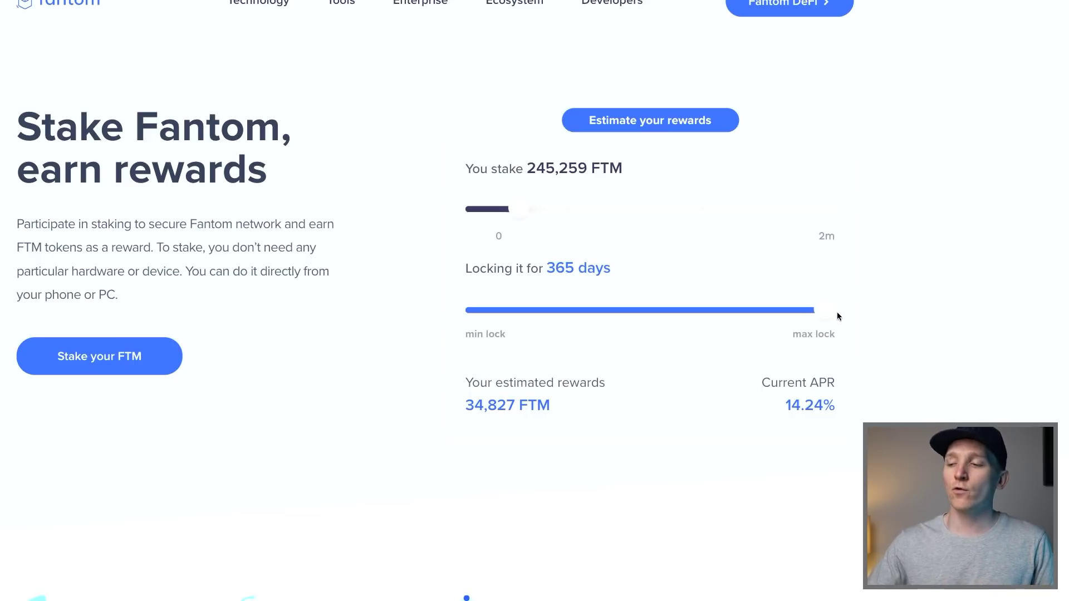
{"action": "left_click_drag", "start_coordinate": [826, 316], "coordinate": [486, 312]}
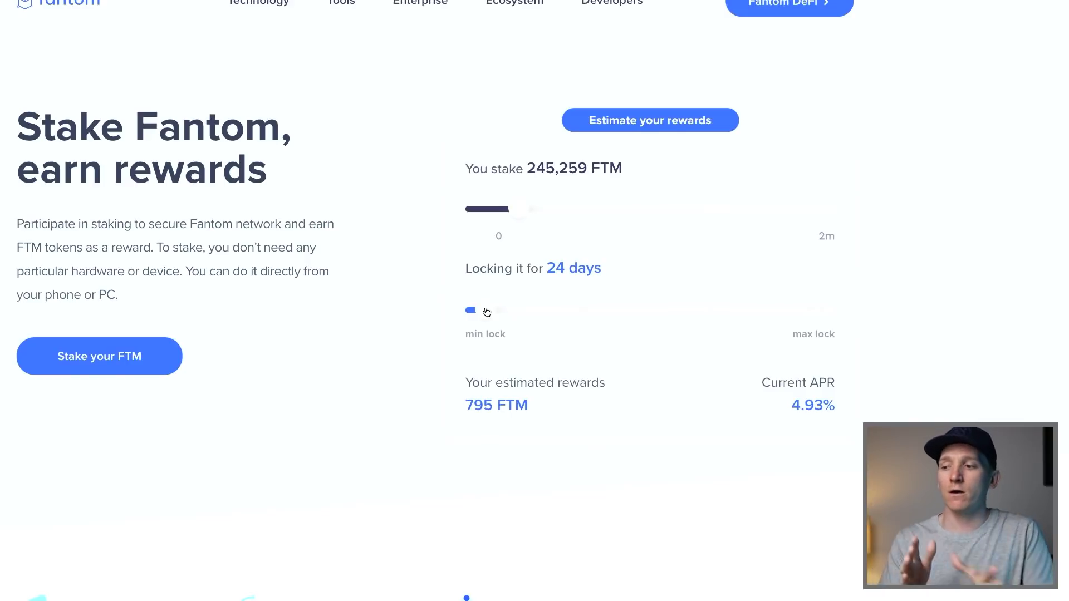
{"action": "left_click_drag", "start_coordinate": [487, 312], "coordinate": [488, 310]}
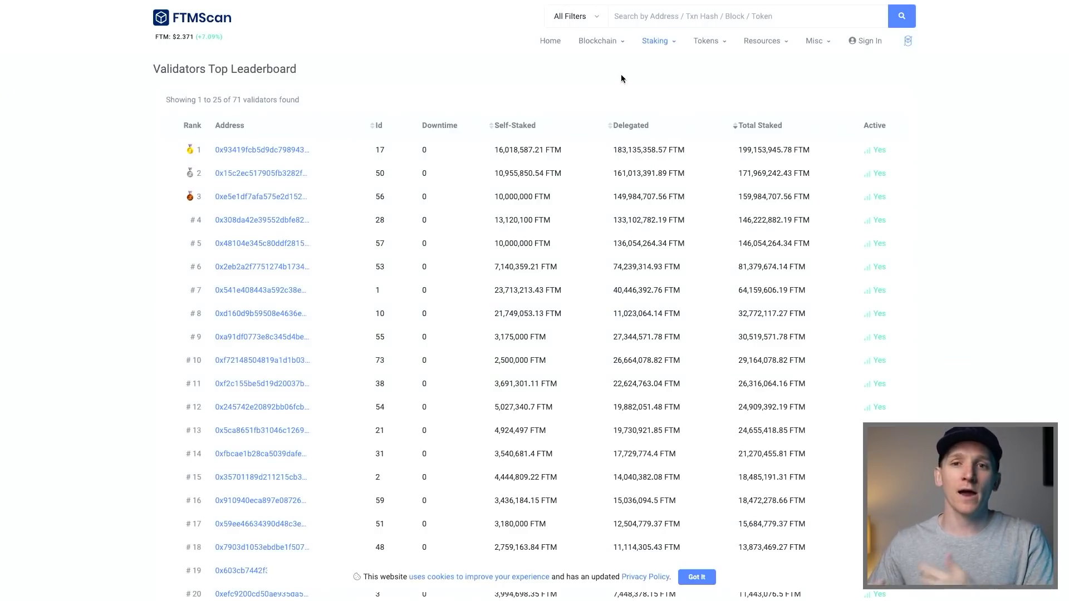
- Switch to FTMScan and examine the downtime and the self-staked, delegated and total staked amounts on the Validators Top Leaderboard
{"action": "mouse_move", "coordinate": [656, 44]}
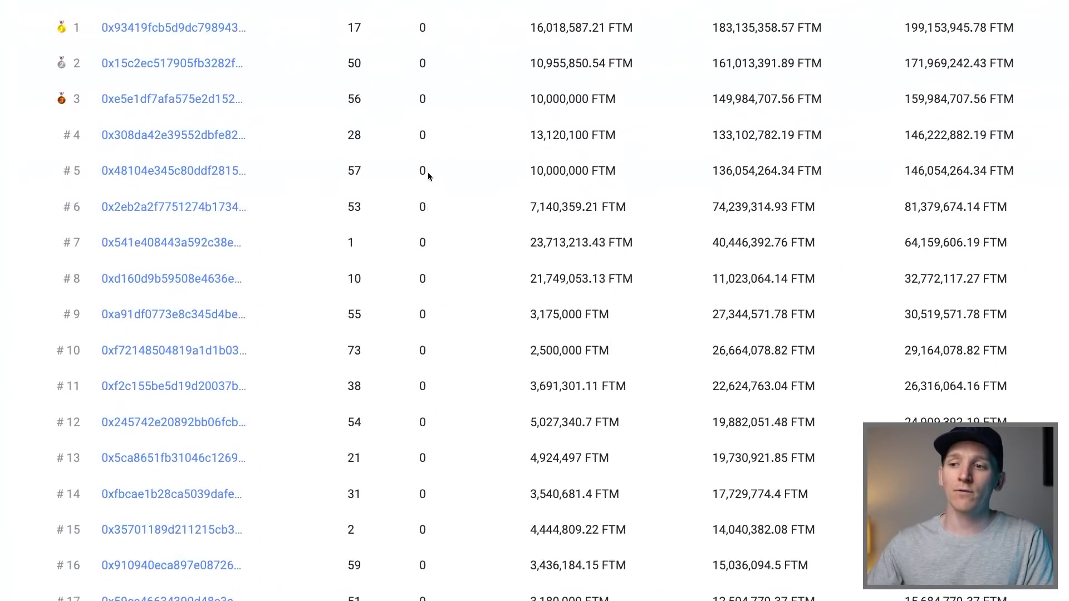
{"action": "scroll", "coordinate": [427, 172], "scroll_direction": "up", "scroll_amount": 2}
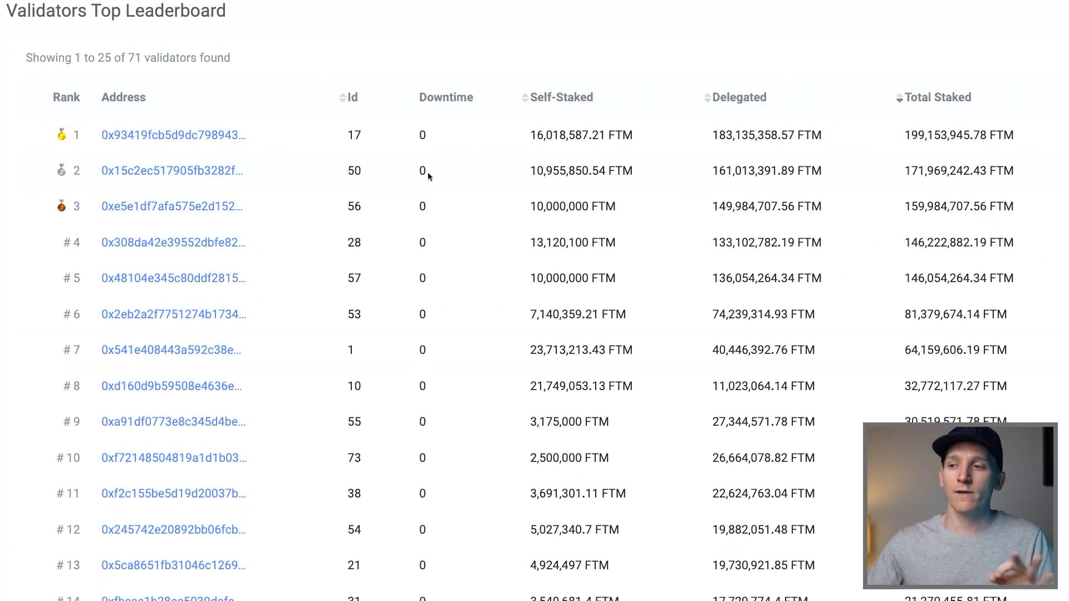
{"action": "scroll", "coordinate": [428, 172], "scroll_direction": "right", "scroll_amount": 2}
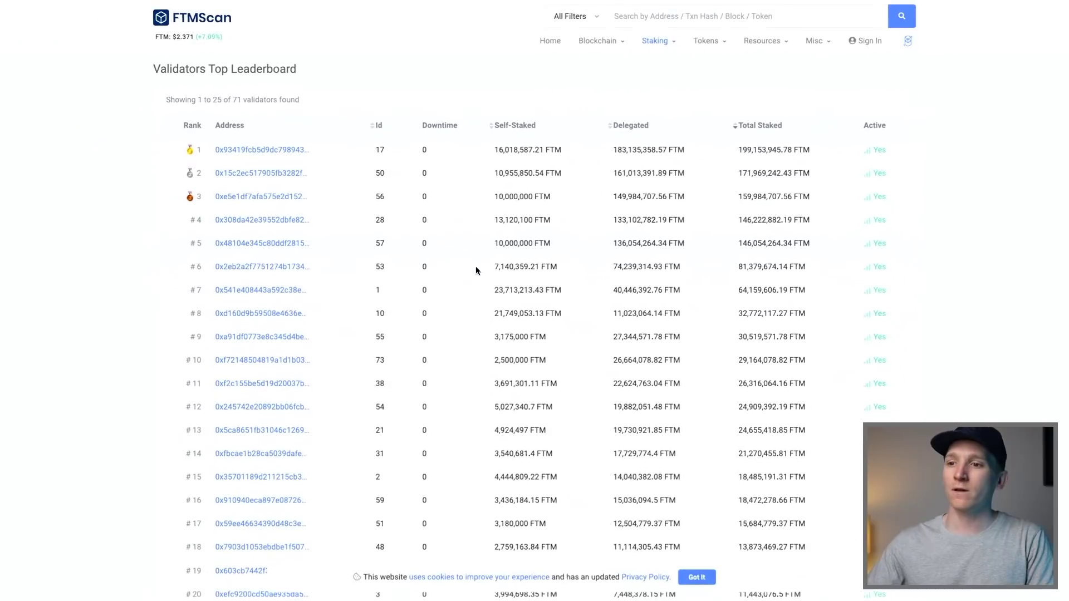
{"action": "scroll", "coordinate": [378, 216], "scroll_direction": "down", "scroll_amount": 5}
{"action": "scroll", "coordinate": [378, 216], "scroll_direction": "up", "scroll_amount": 5}
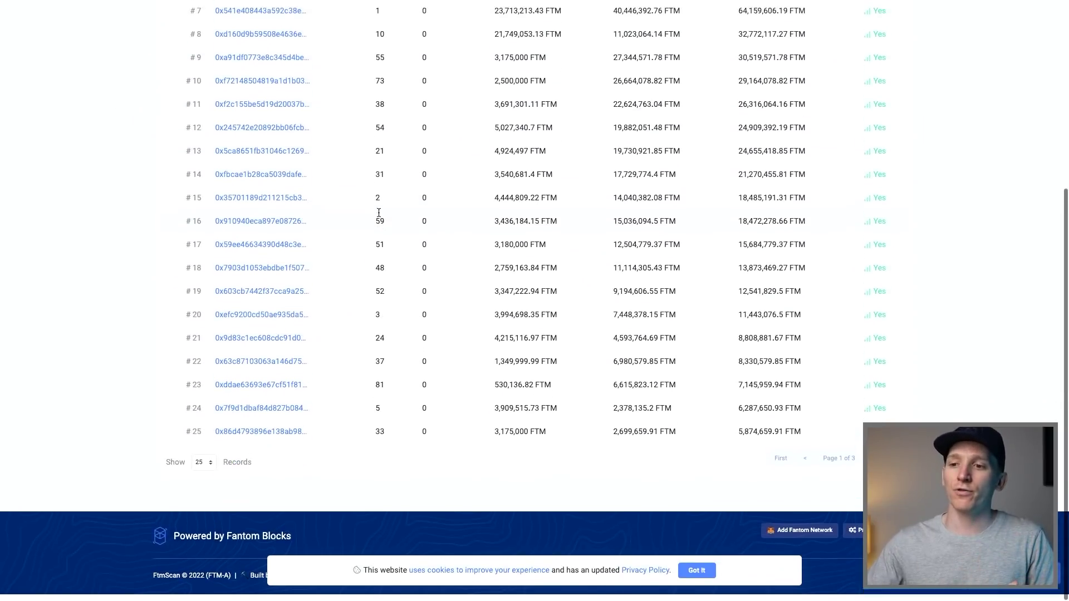
{"action": "scroll", "coordinate": [378, 213], "scroll_direction": "up", "scroll_amount": 1}
{"action": "scroll", "coordinate": [390, 218], "scroll_direction": "down", "scroll_amount": 1}
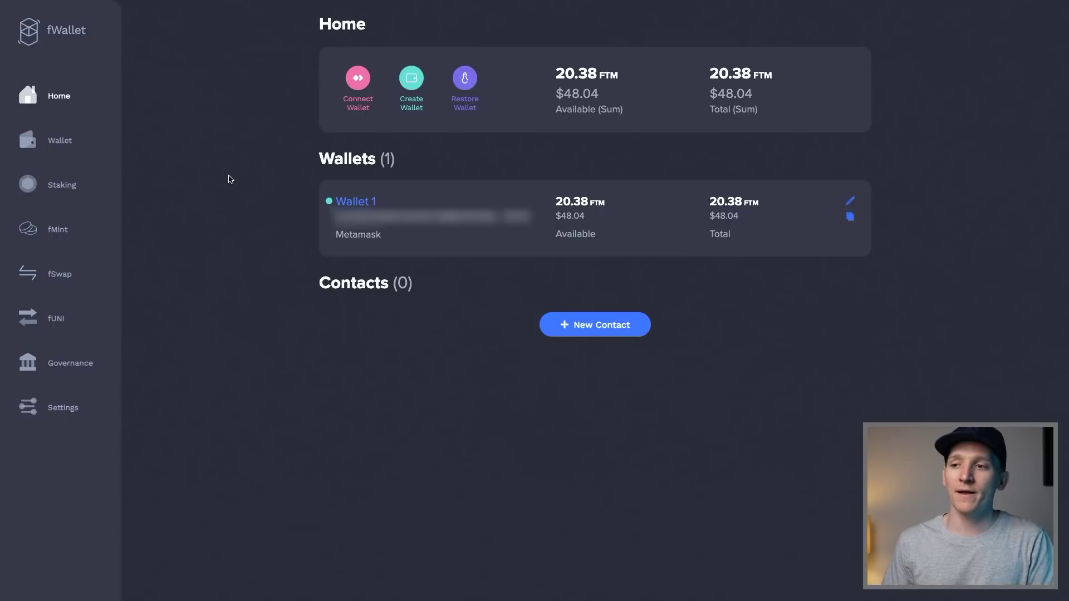
- Switch to fWallet and start a new FTM delegation for Wallet 1, trying the entire balance minus 2 FTM as the amount
{"action": "left_click", "coordinate": [64, 188]}
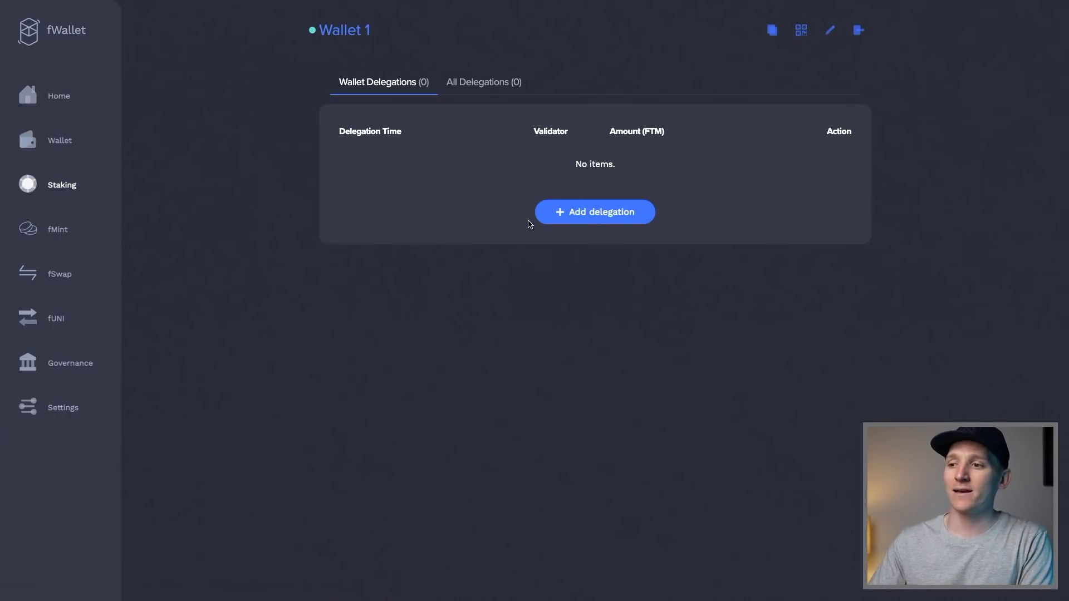
{"action": "left_click", "coordinate": [557, 212]}
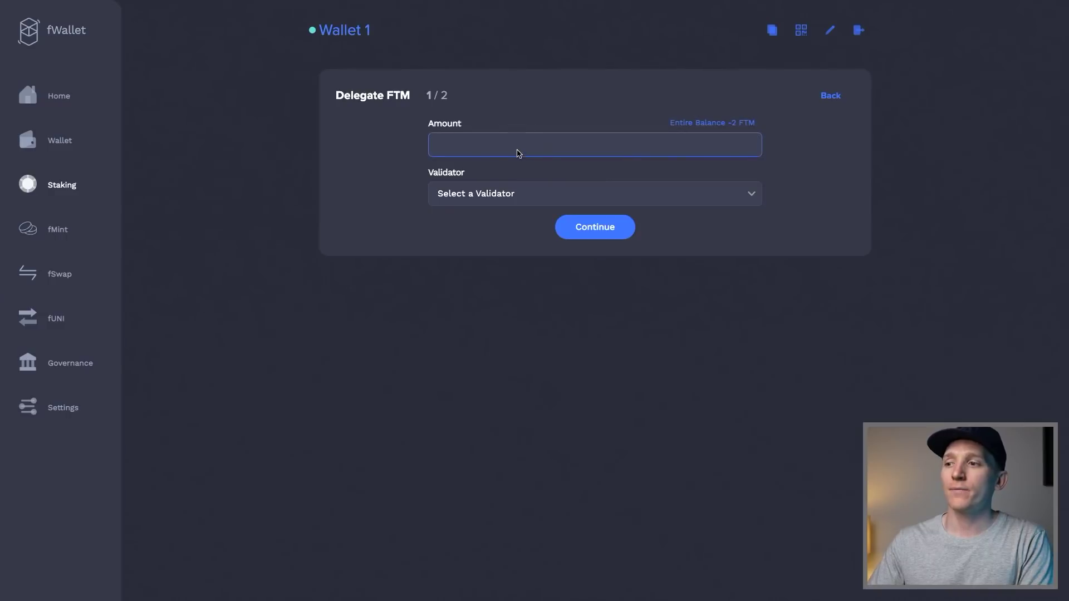
{"action": "left_click", "coordinate": [747, 128]}
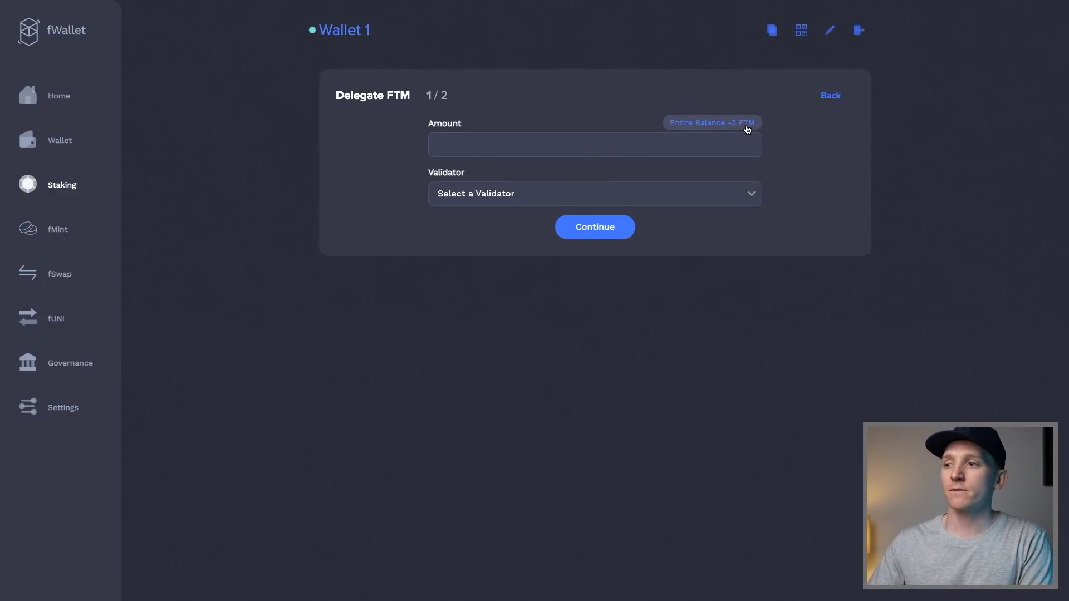
{"action": "left_click_drag", "start_coordinate": [474, 143], "coordinate": [375, 144]}
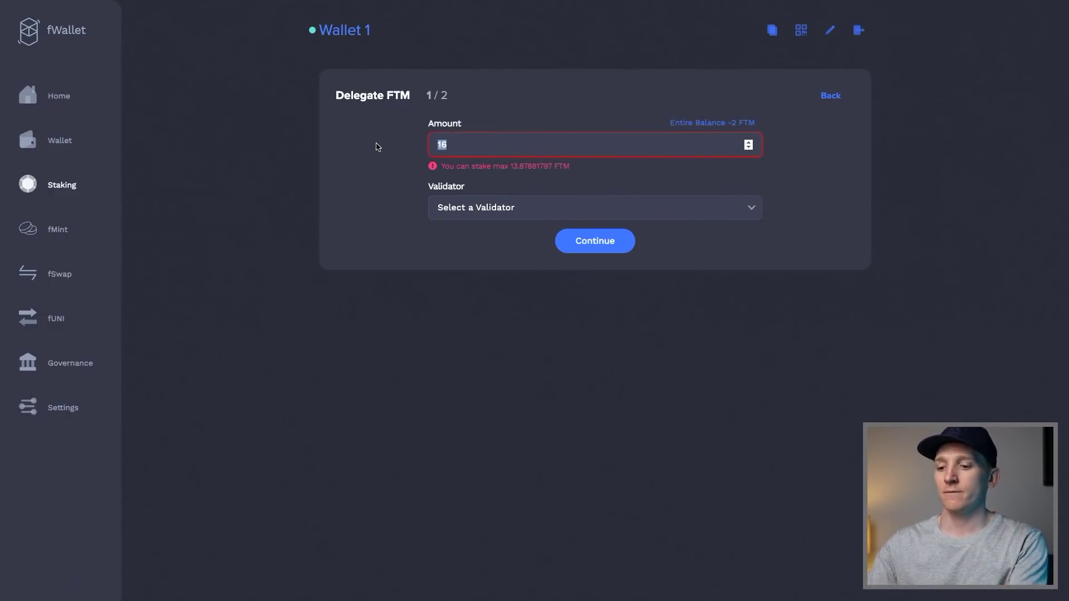
{"action": "type", "text": "2"}
- Review the validators available for the delegation, close the list without choosing one and try to continue
{"action": "left_click", "coordinate": [472, 194]}
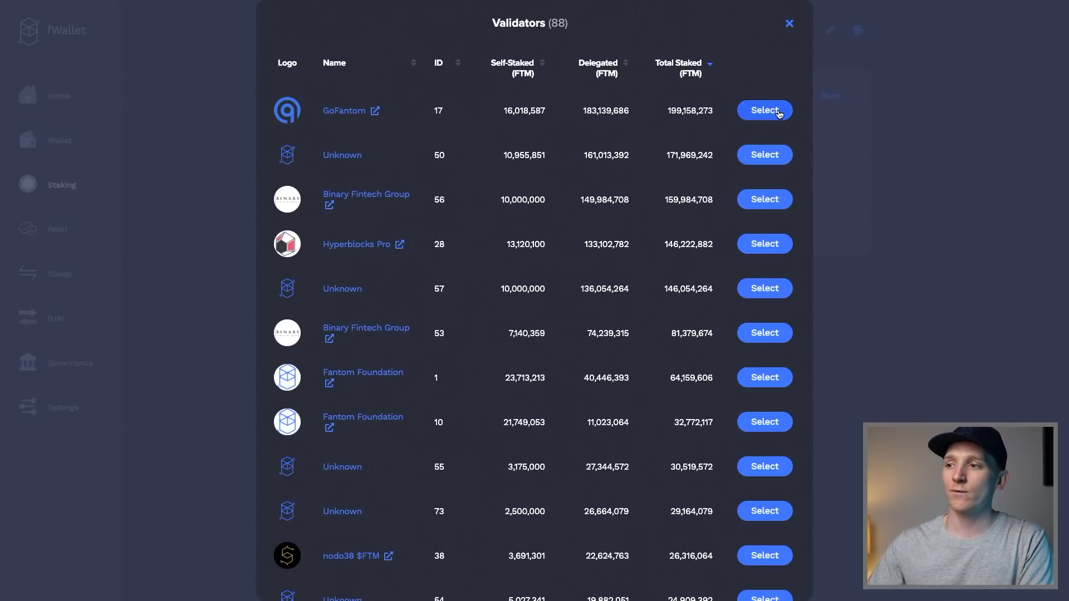
{"action": "left_click", "coordinate": [789, 23]}
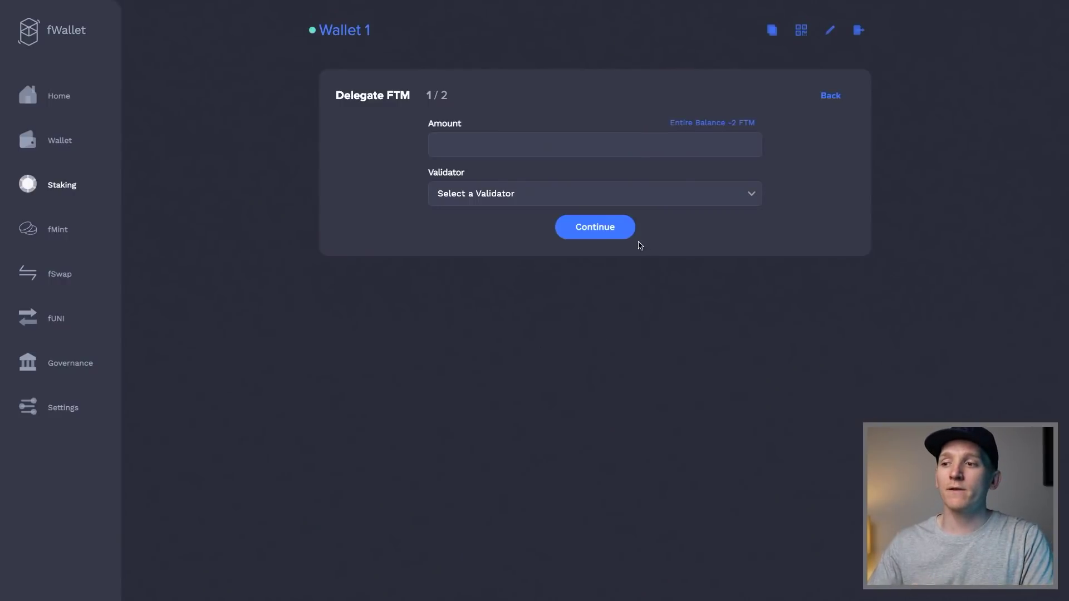
{"action": "left_click", "coordinate": [608, 236]}
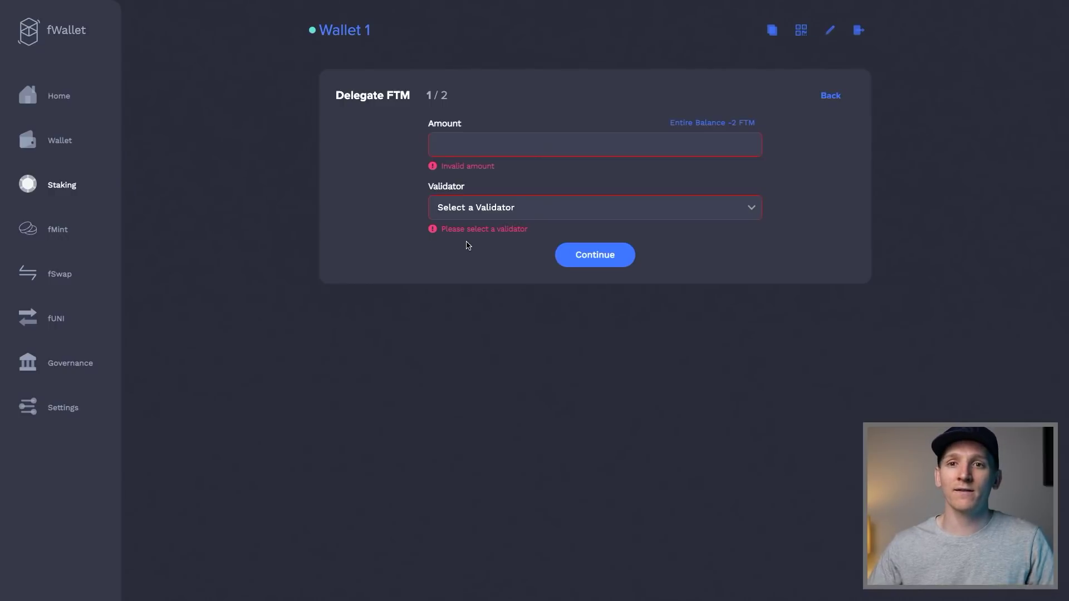
- Set the delegation amount to 10 FTM and open the validator selection
{"action": "left_click", "coordinate": [474, 157]}
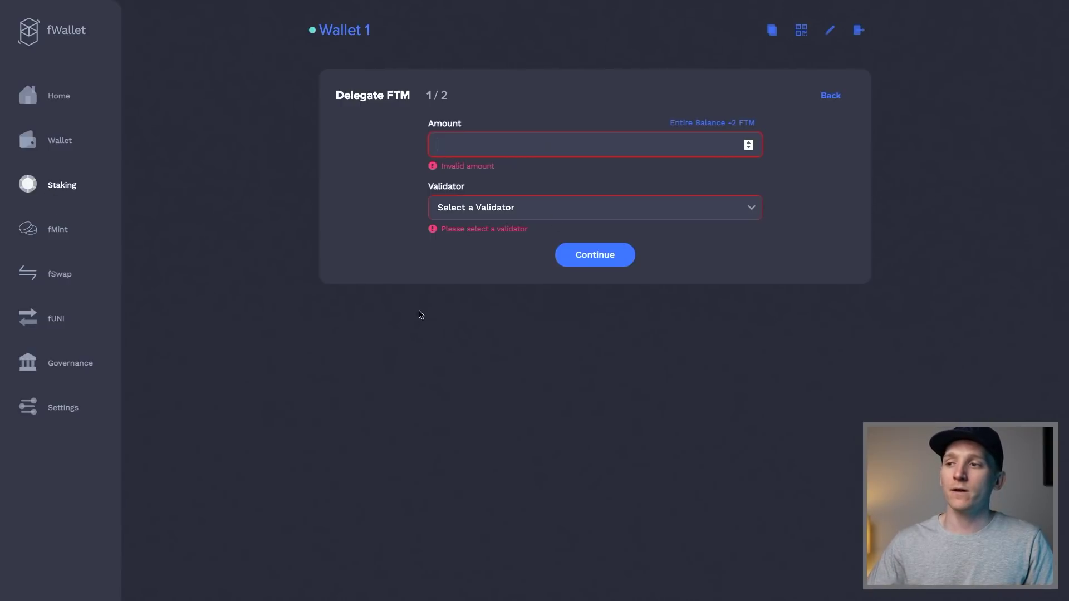
{"action": "type", "text": "16"}
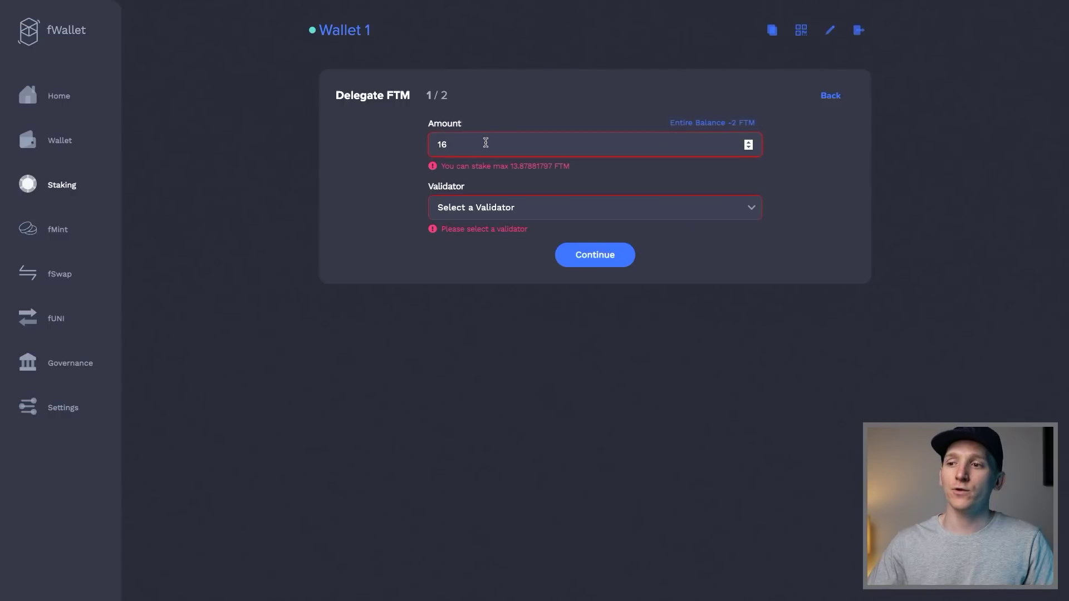
{"action": "key", "text": "BackSpace"}
{"action": "type", "text": "0"}
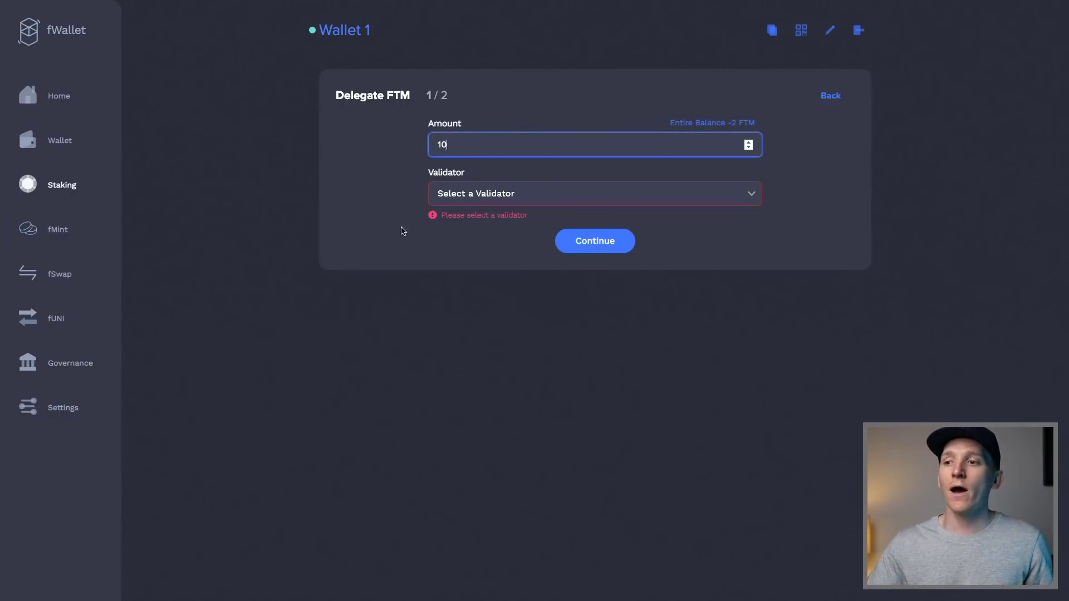
{"action": "left_click", "coordinate": [494, 192]}
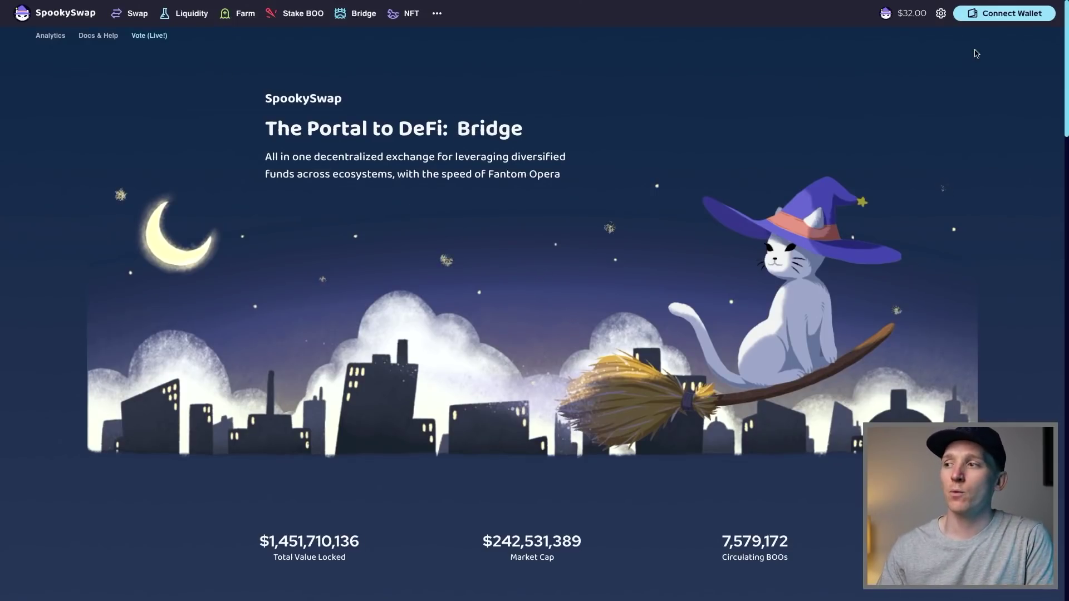
- Switch to SpookySwap, connect it to the MetaMask wallet and open the token swap page
{"action": "left_click", "coordinate": [1007, 20]}
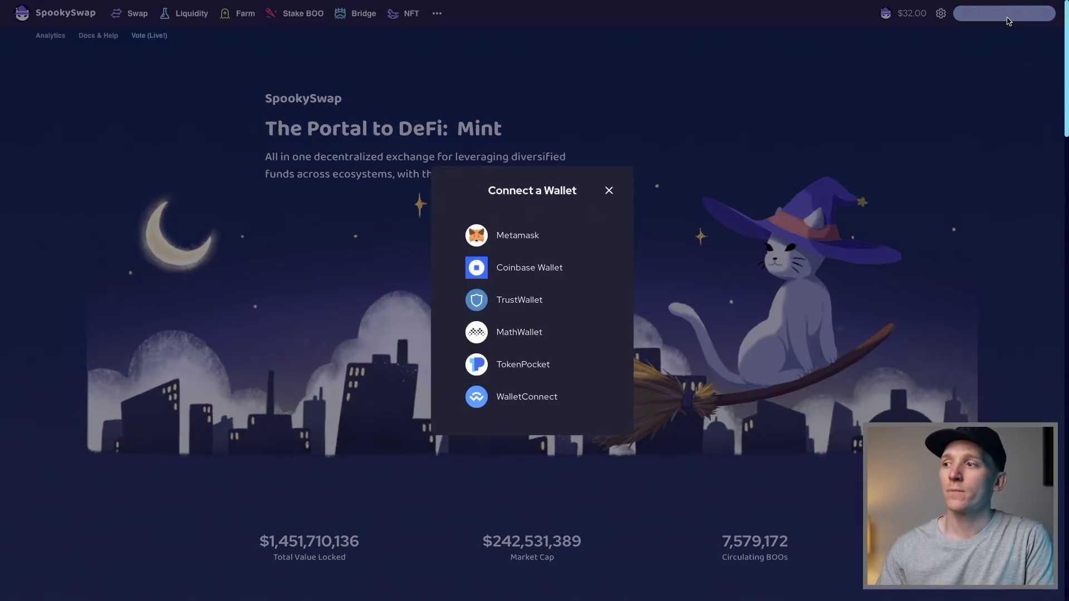
{"action": "left_click", "coordinate": [531, 241]}
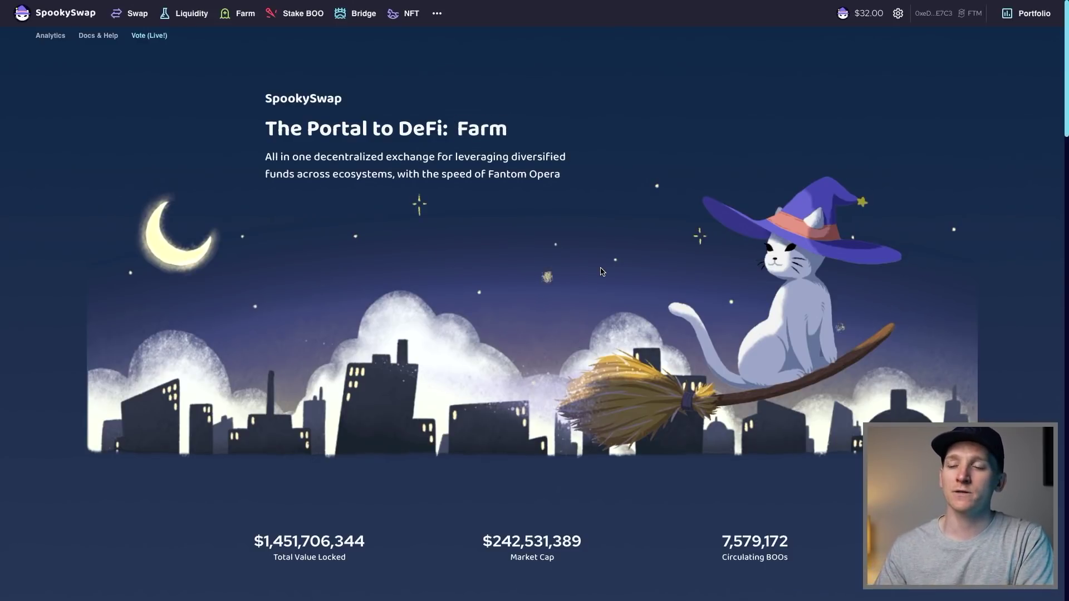
{"action": "left_click", "coordinate": [133, 14]}
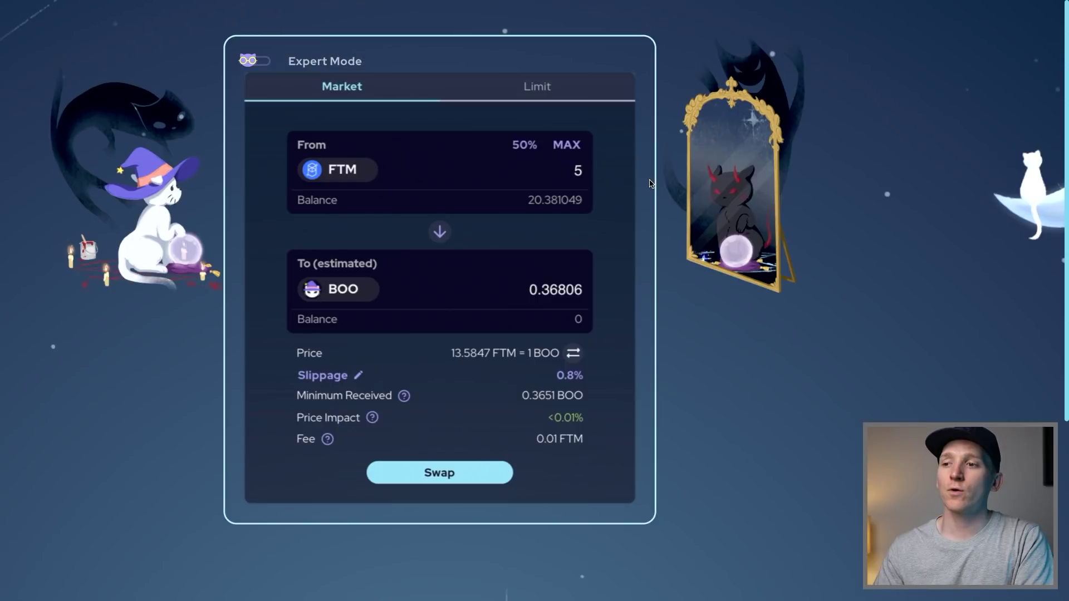
- Set the FTM-to-BOO swap amount to 3 FTM and browse the selectable receiving tokens, keeping BOO
{"action": "left_click_drag", "start_coordinate": [556, 170], "coordinate": [608, 173]}
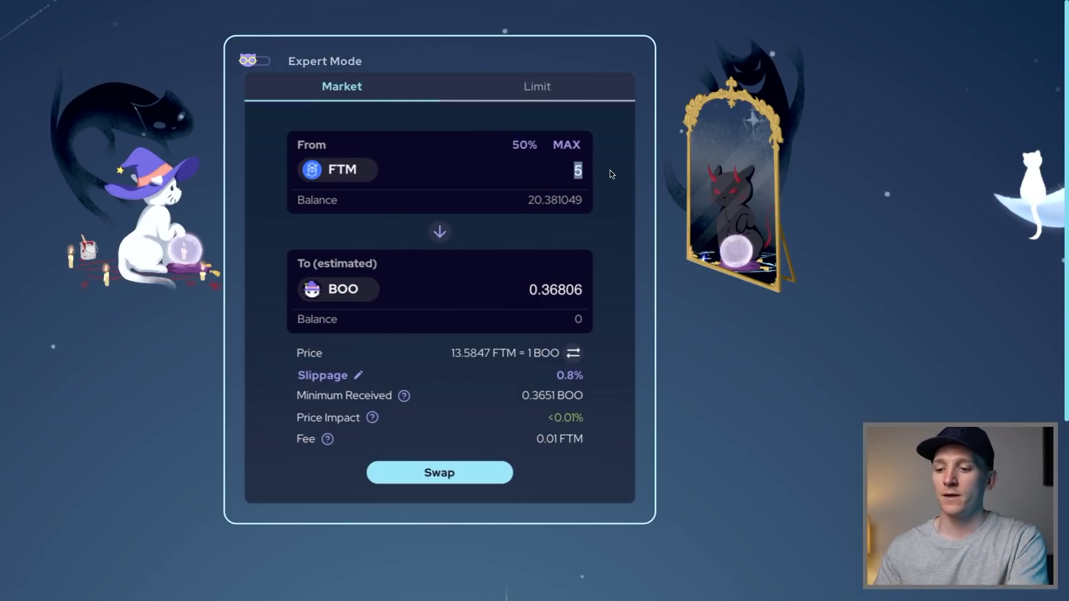
{"action": "type", "text": "3"}
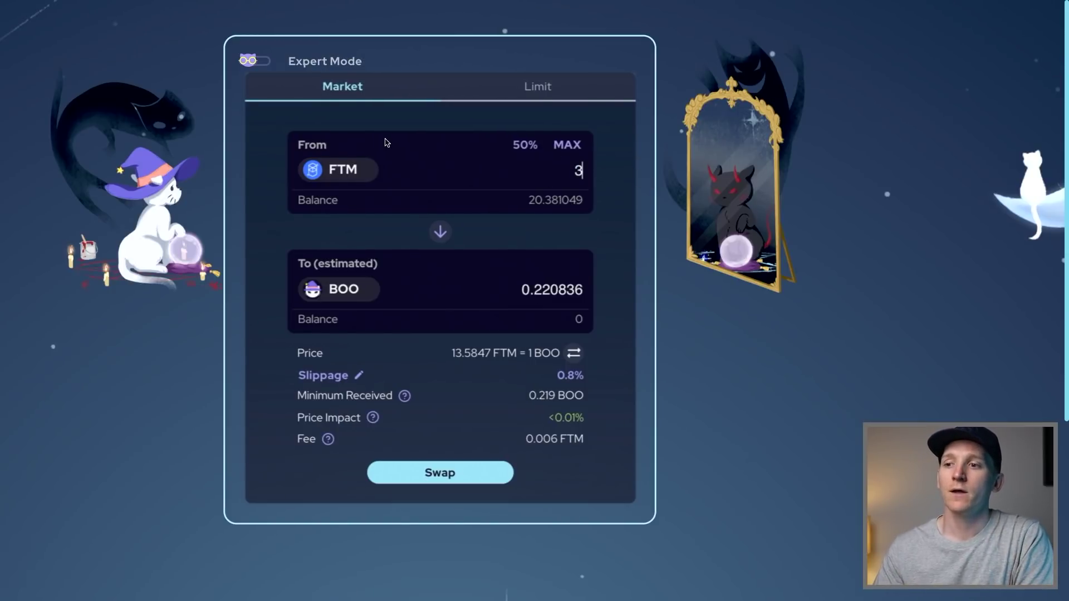
{"action": "left_click", "coordinate": [339, 289]}
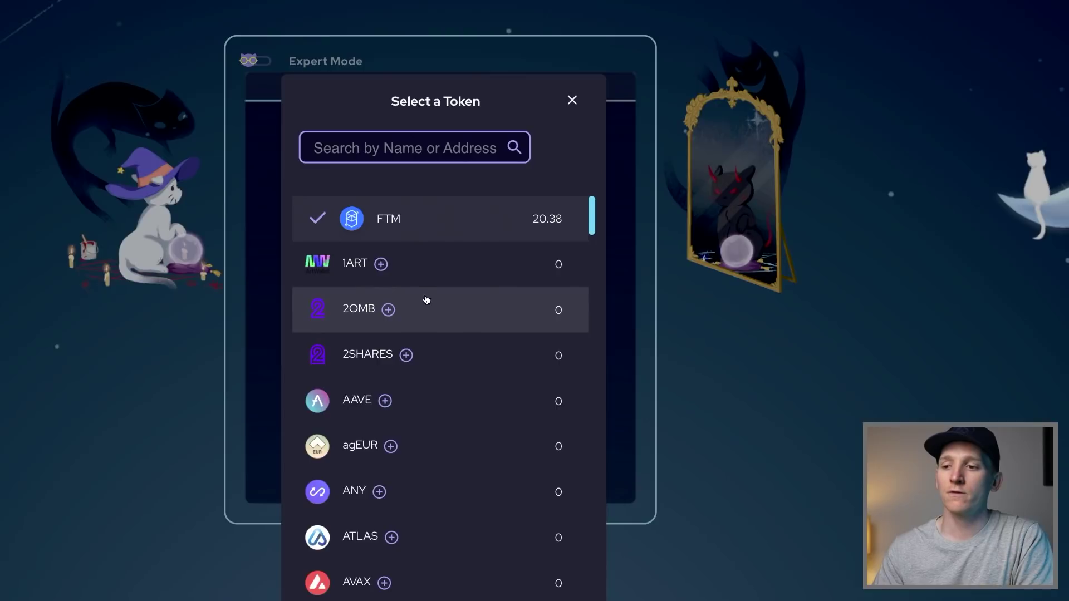
{"action": "scroll", "coordinate": [425, 300], "scroll_direction": "down", "scroll_amount": 5}
{"action": "scroll", "coordinate": [426, 299], "scroll_direction": "down", "scroll_amount": 15}
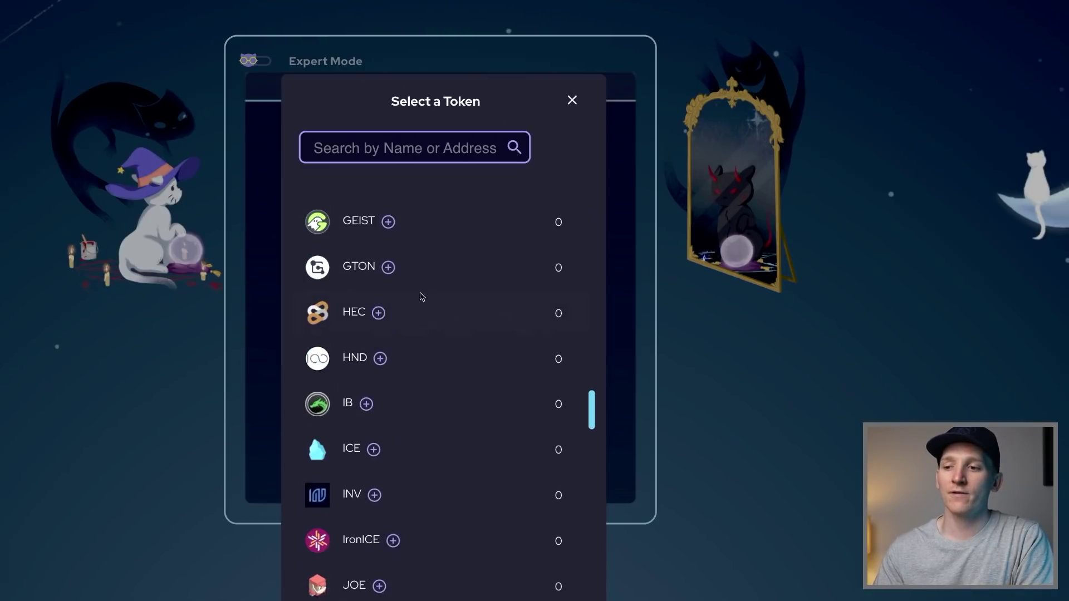
{"action": "scroll", "coordinate": [427, 299], "scroll_direction": "down", "scroll_amount": 5}
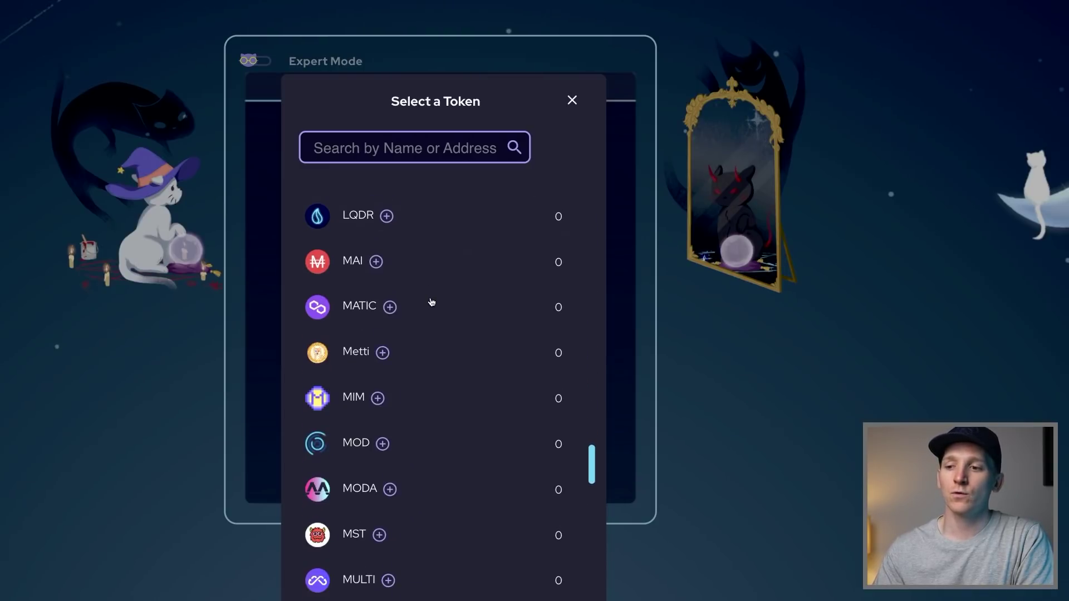
{"action": "scroll", "coordinate": [426, 300], "scroll_direction": "up", "scroll_amount": 20}
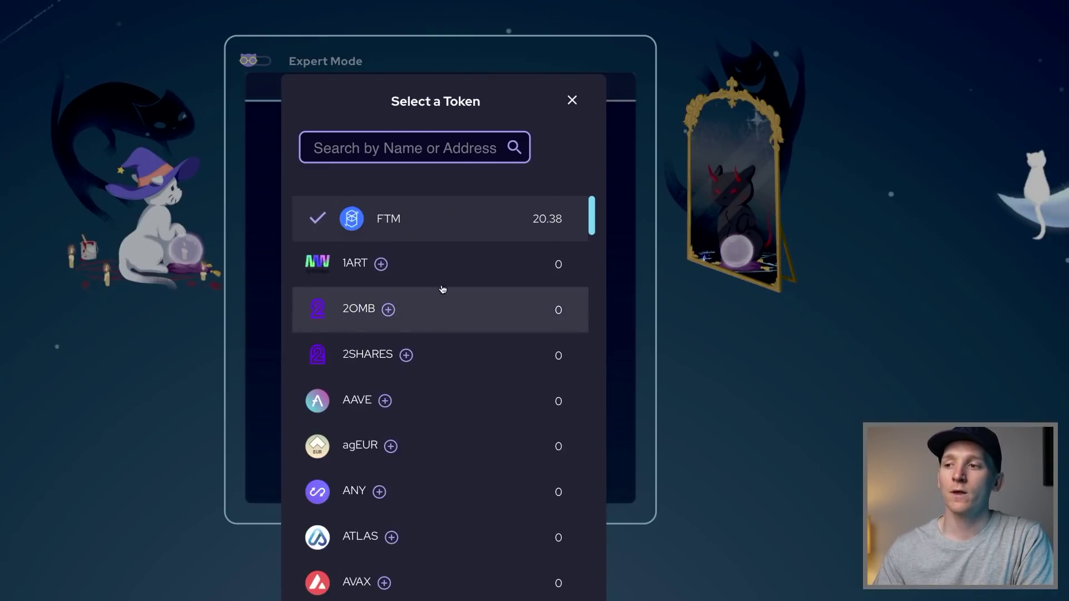
{"action": "left_click", "coordinate": [721, 162]}
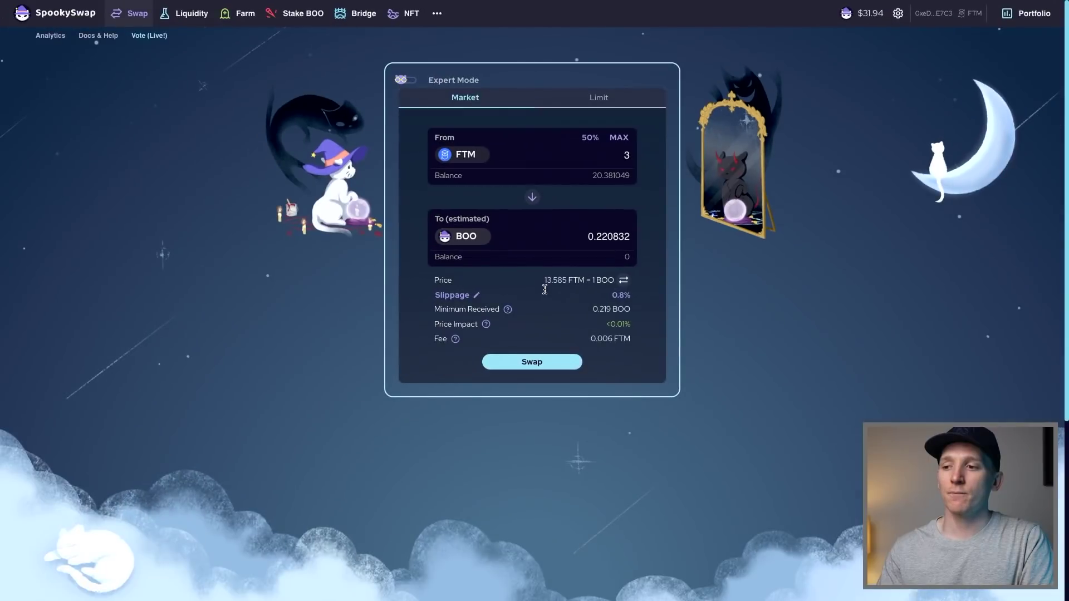
- Submit the swap of 3 FTM for BOO, reject the transaction in the wallet and dismiss the error
{"action": "left_click", "coordinate": [541, 363]}
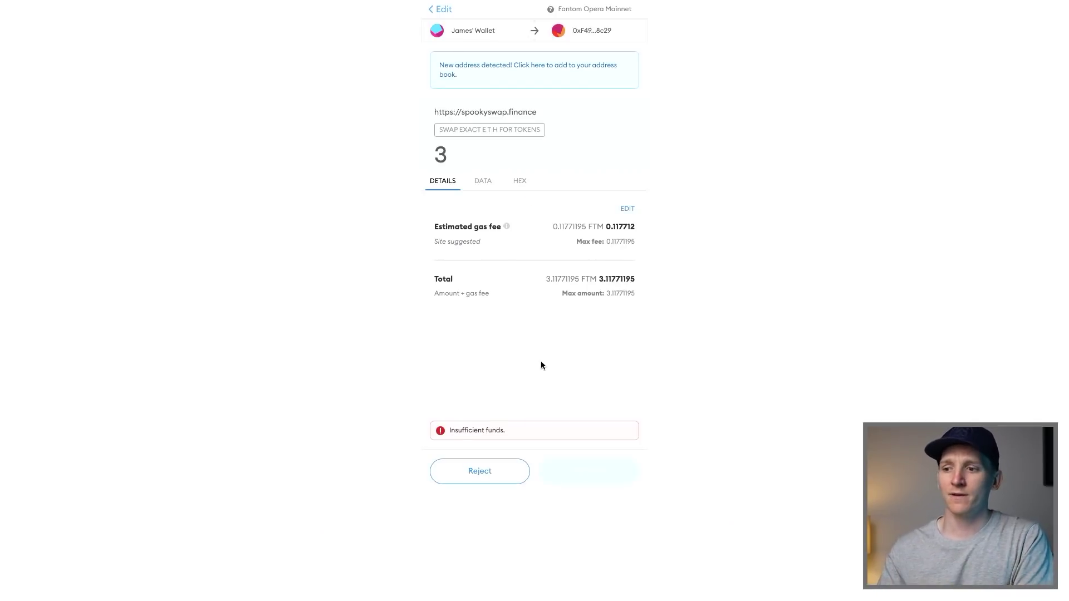
{"action": "left_click", "coordinate": [481, 473]}
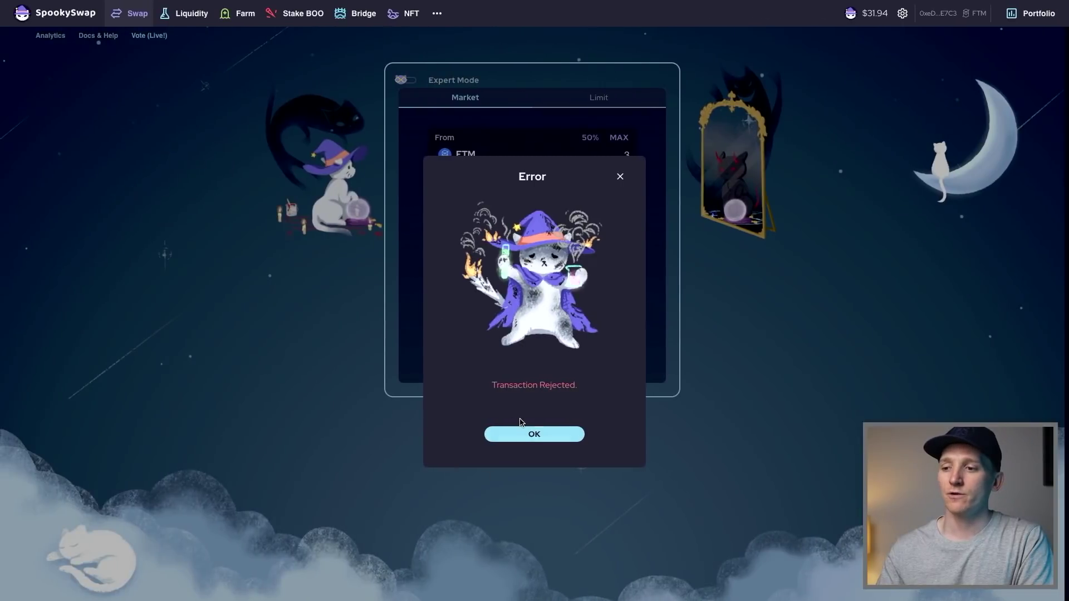
{"action": "left_click", "coordinate": [528, 434]}
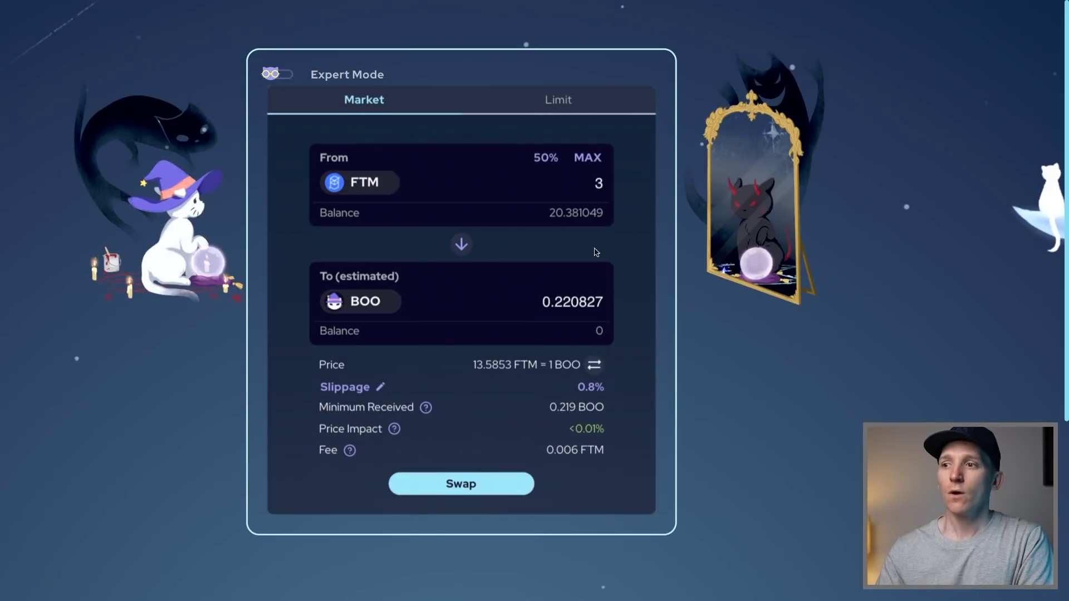
- Examine the swap settings, including transaction speed, slippage tolerance, expert mode and multihops, and close them without changes
{"action": "scroll", "coordinate": [600, 240], "scroll_direction": "down", "scroll_amount": 1}
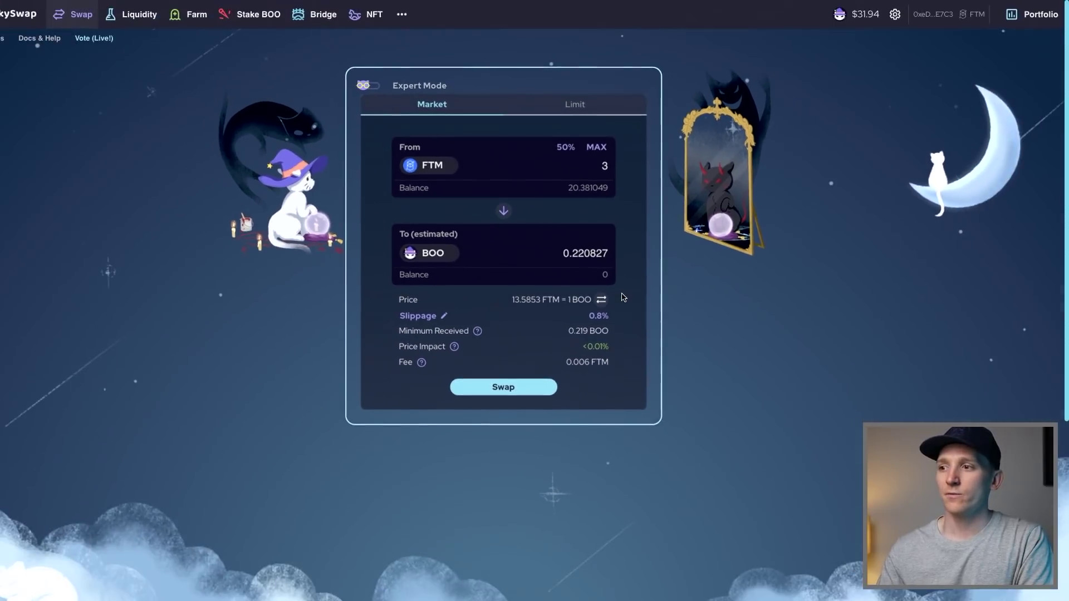
{"action": "left_click", "coordinate": [896, 17]}
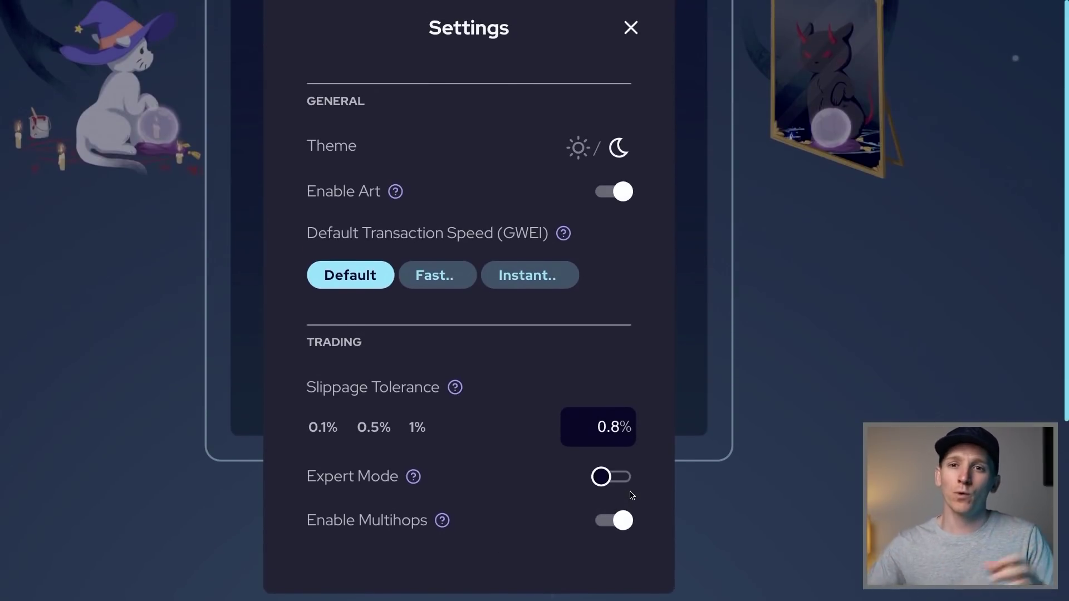
{"action": "scroll", "coordinate": [632, 496], "scroll_direction": "up", "scroll_amount": 1}
{"action": "left_click", "coordinate": [632, 77]}
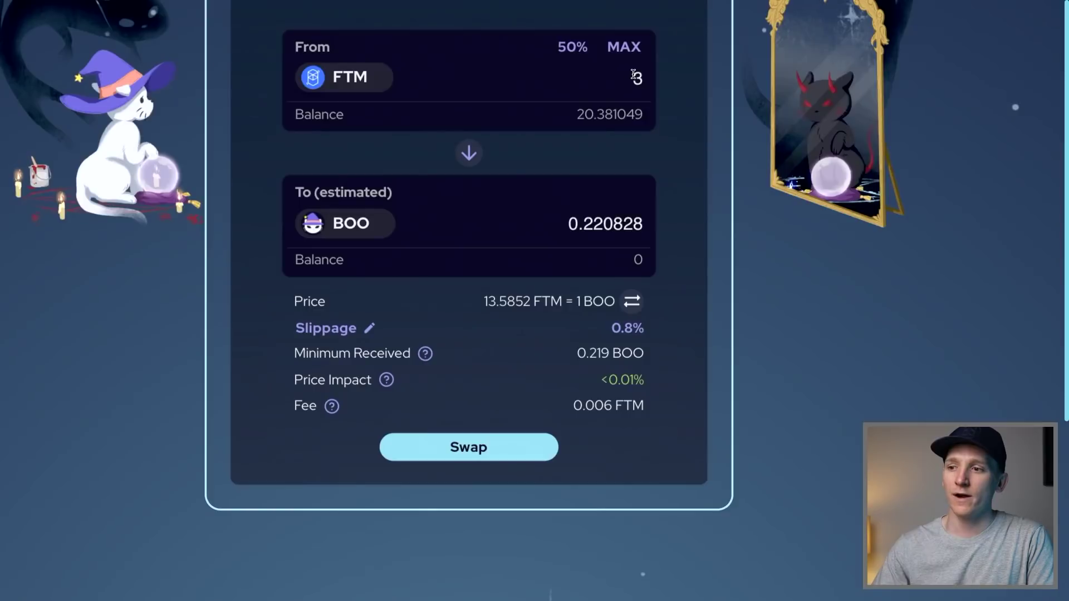
{"action": "scroll", "coordinate": [800, 241], "scroll_direction": "up", "scroll_amount": 1}
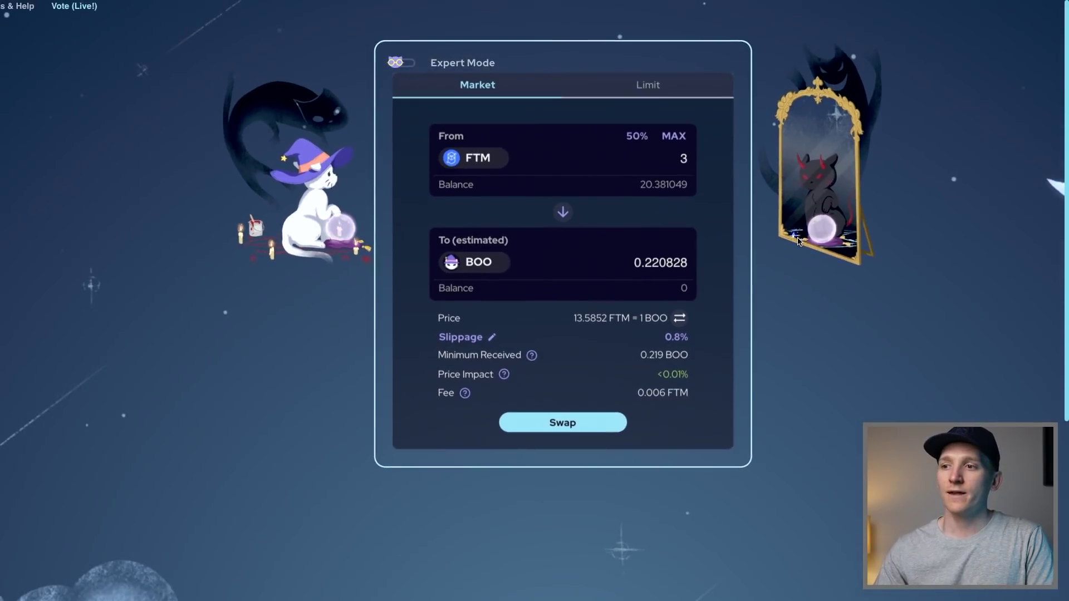
{"action": "scroll", "coordinate": [731, 279], "scroll_direction": "up", "scroll_amount": 1}
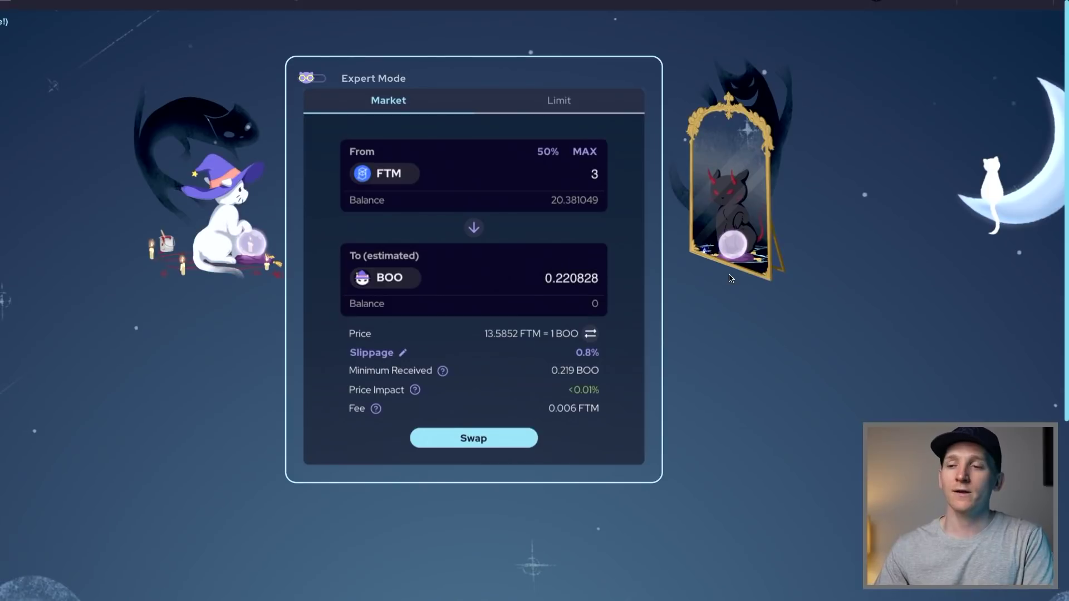
- Switch the 3 FTM-to-BOO trade to a limit order and set its limit price to 1% above market
{"action": "left_click", "coordinate": [558, 106]}
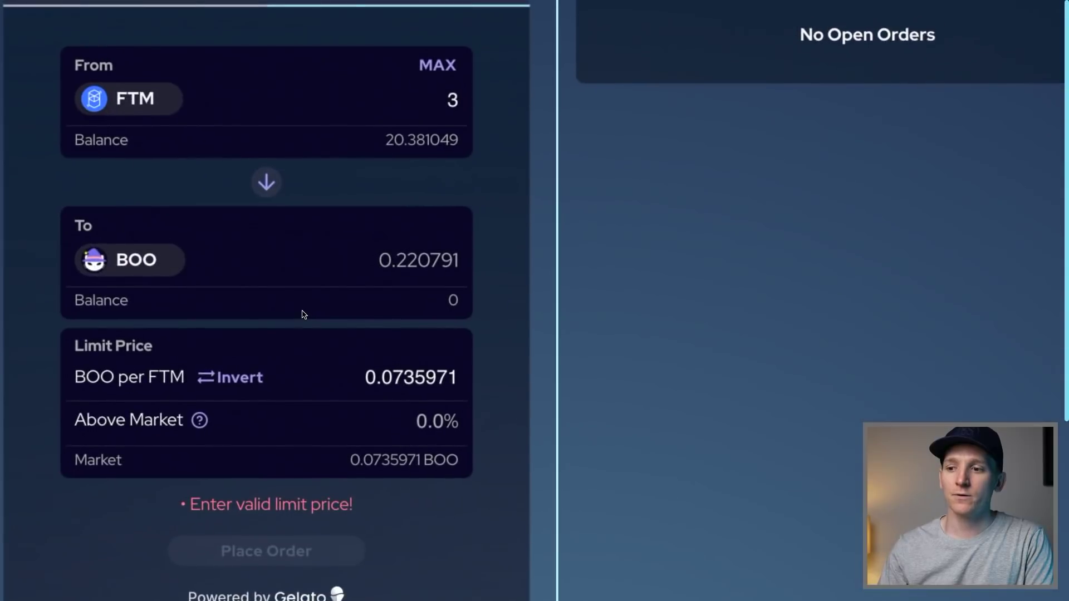
{"action": "scroll", "coordinate": [345, 293], "scroll_direction": "down", "scroll_amount": 1}
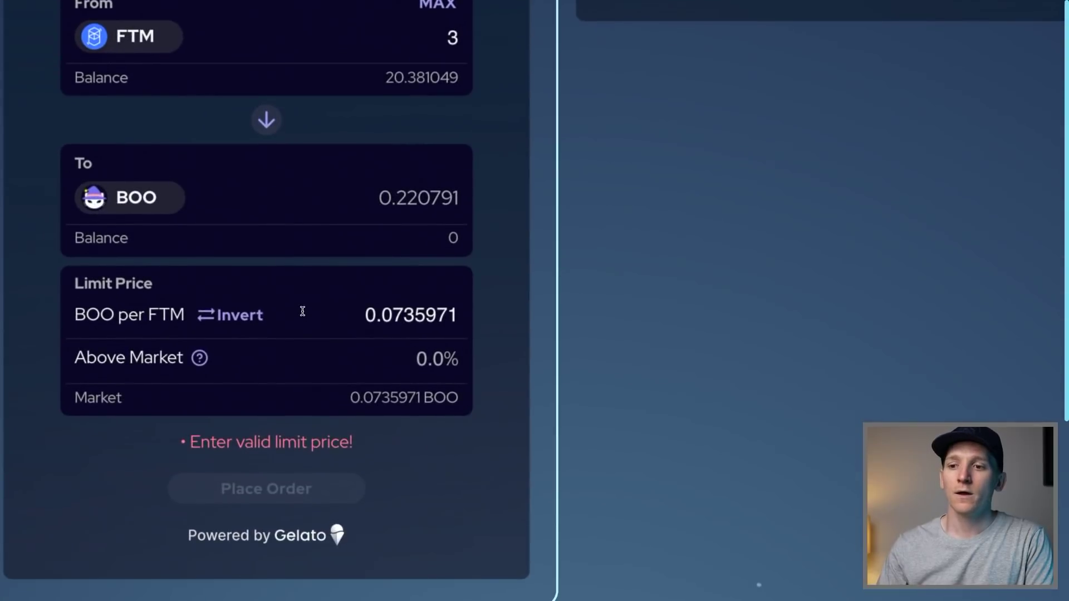
{"action": "left_click", "coordinate": [438, 359]}
{"action": "key", "text": "ctrl+a"}
{"action": "type", "text": "1"}
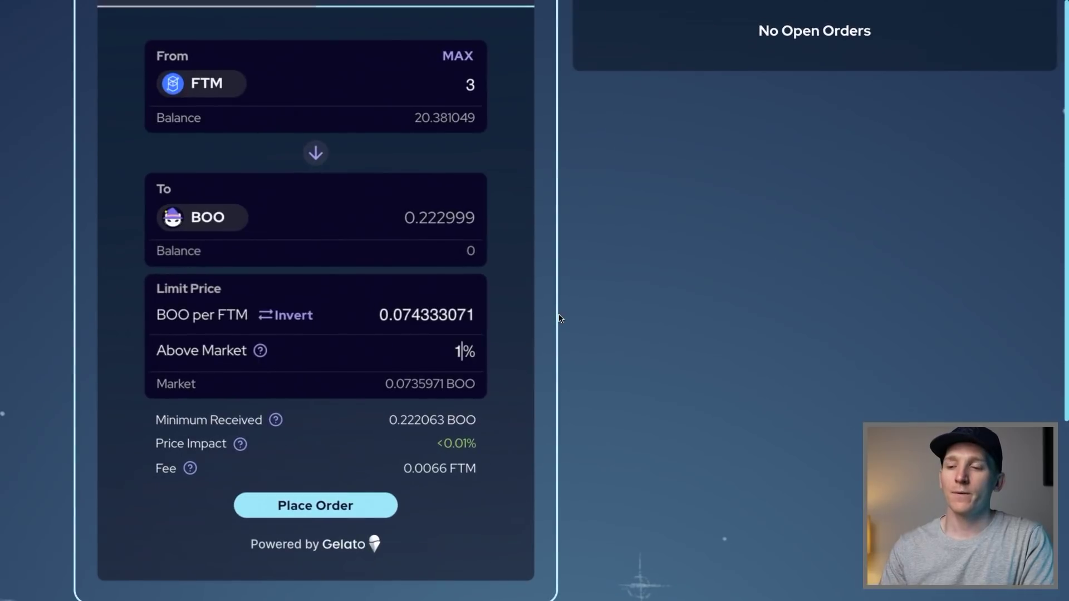
{"action": "scroll", "coordinate": [537, 318], "scroll_direction": "up", "scroll_amount": 1}
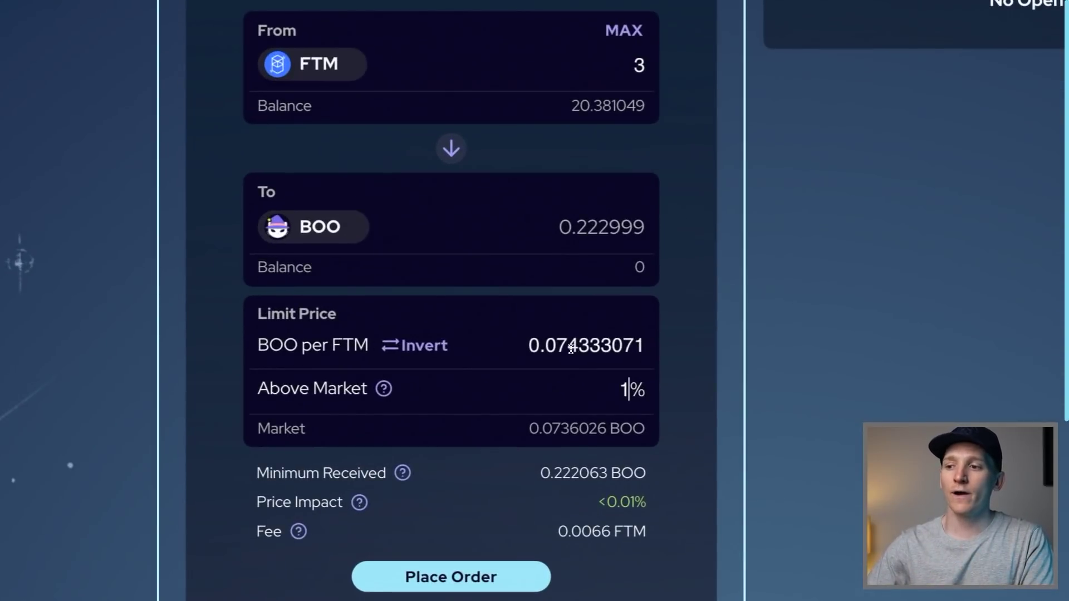
{"action": "left_click_drag", "start_coordinate": [569, 348], "coordinate": [675, 351]}
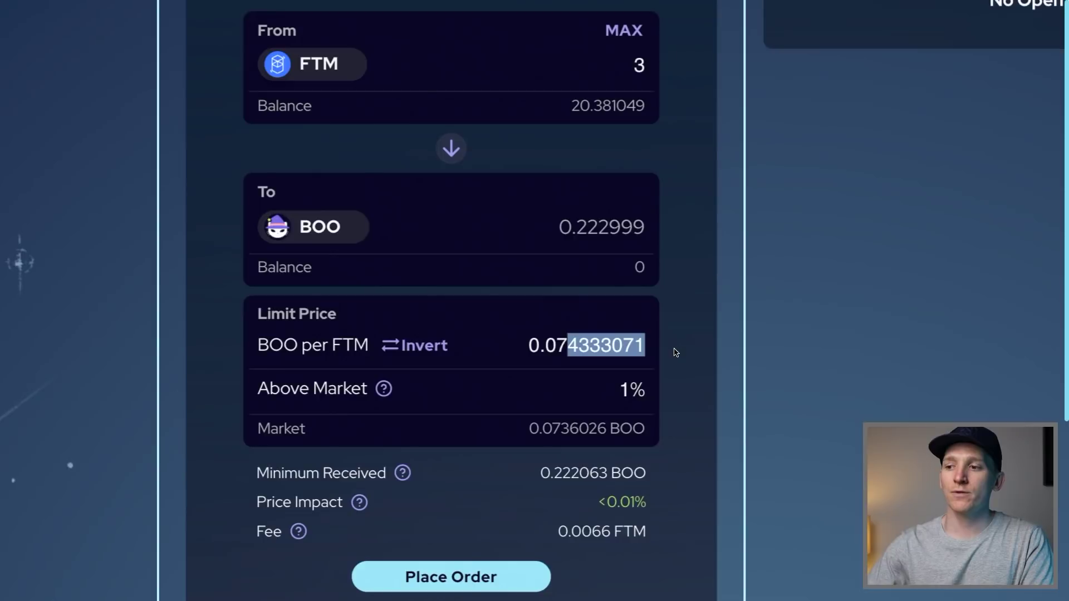
{"action": "left_click", "coordinate": [576, 349]}
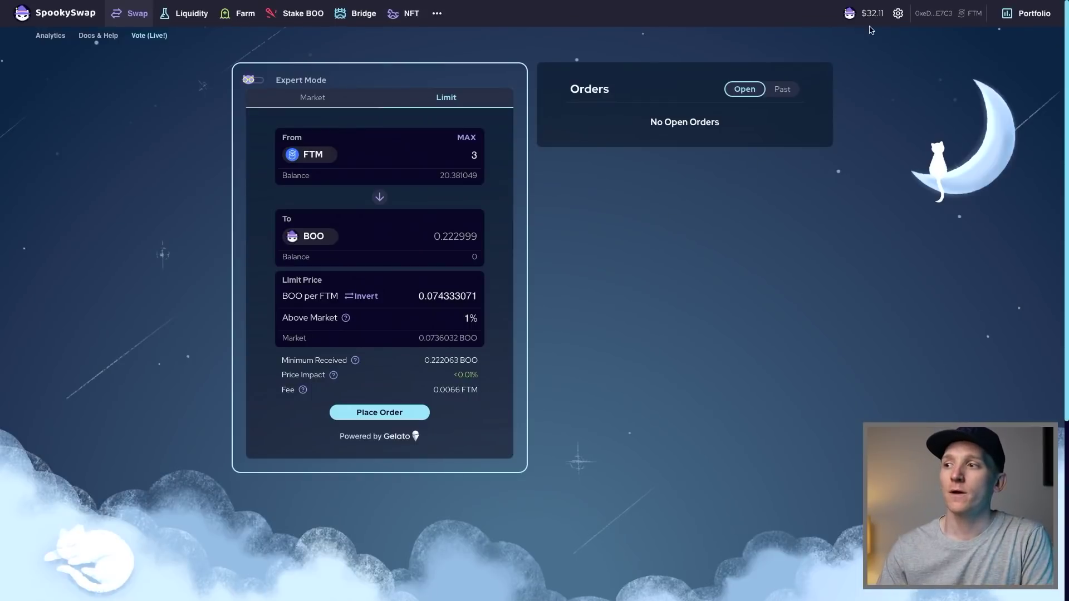
- Enable Expert Mode in the settings and switch the trade from a limit order to a market order
{"action": "left_click", "coordinate": [898, 13]}
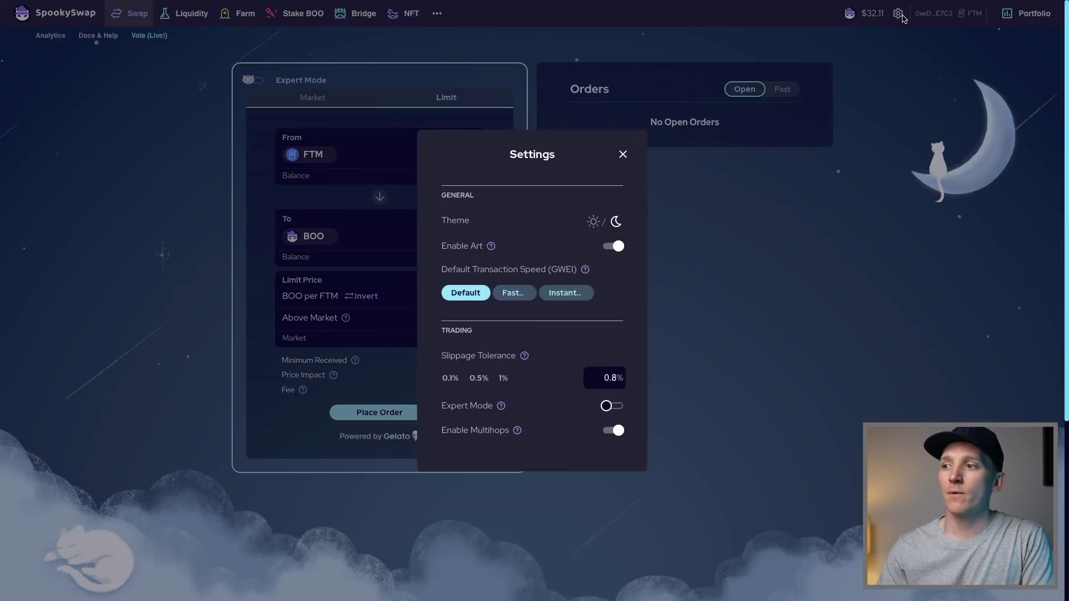
{"action": "left_click", "coordinate": [611, 406]}
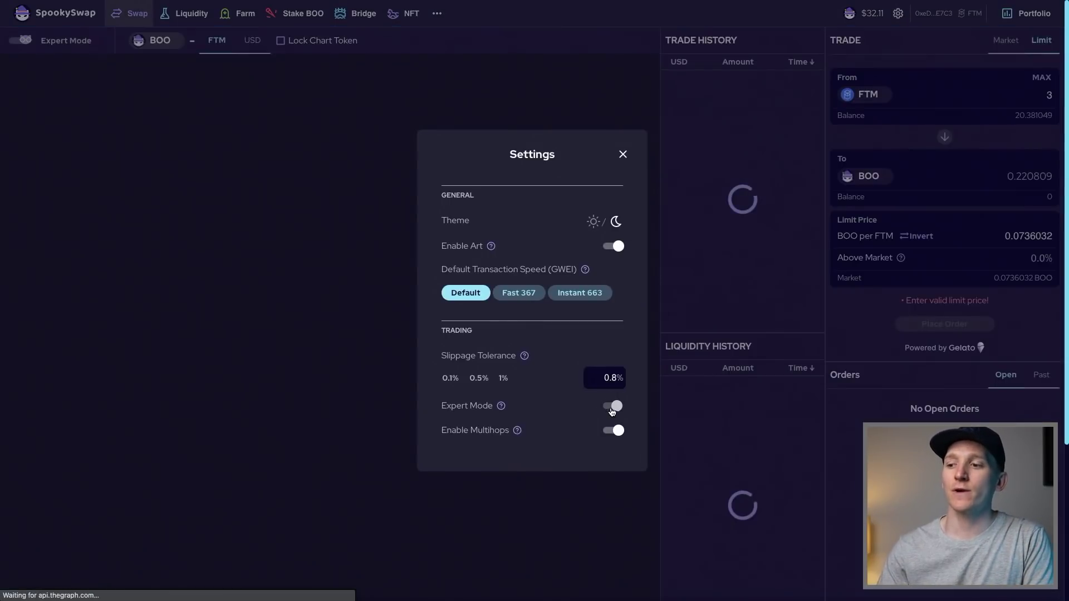
{"action": "left_click", "coordinate": [623, 156]}
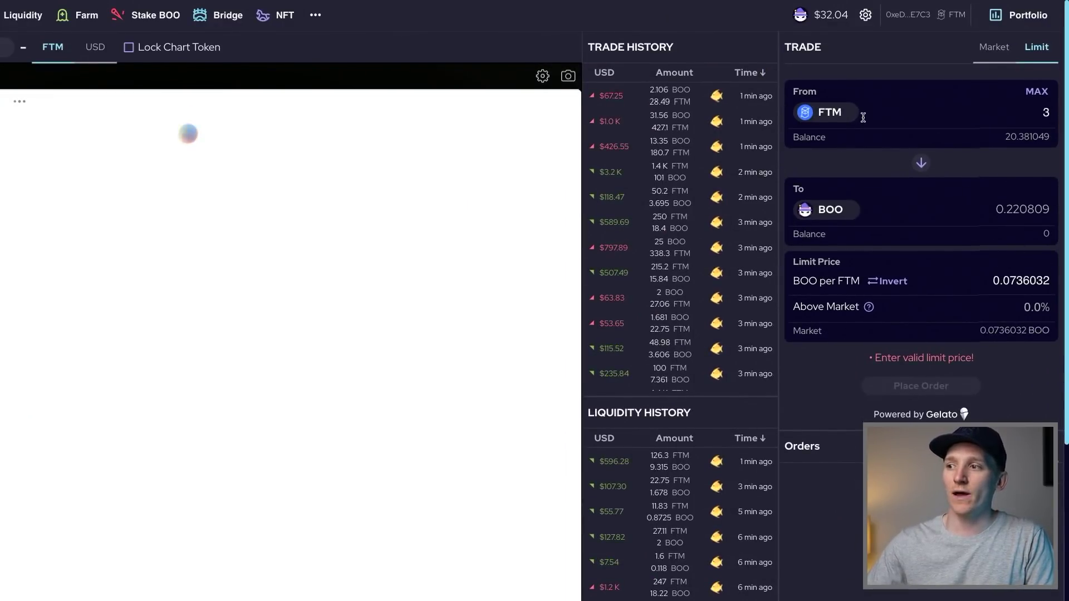
{"action": "left_click", "coordinate": [993, 51]}
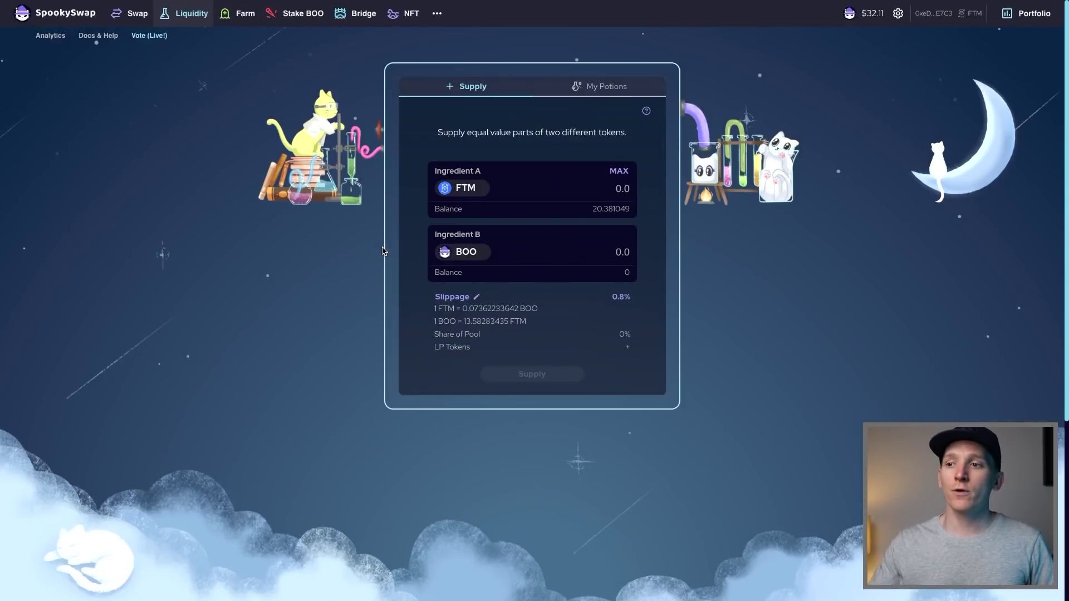
- Set the FTM amount to 2 in the FTM-BOO liquidity supply form and open the My Potions list
{"action": "left_click", "coordinate": [135, 12]}
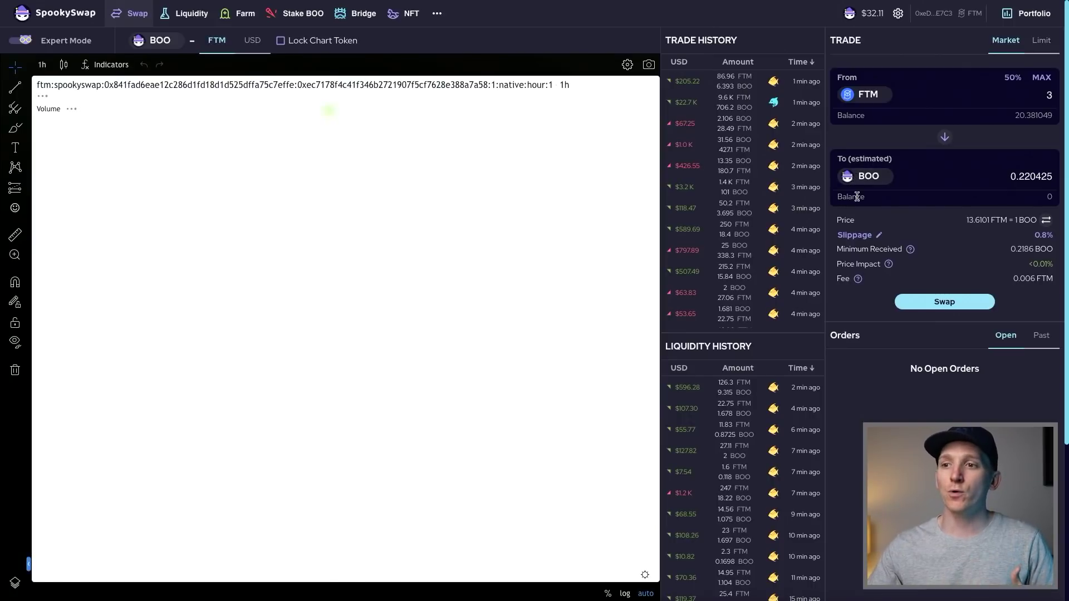
{"action": "left_click", "coordinate": [175, 25]}
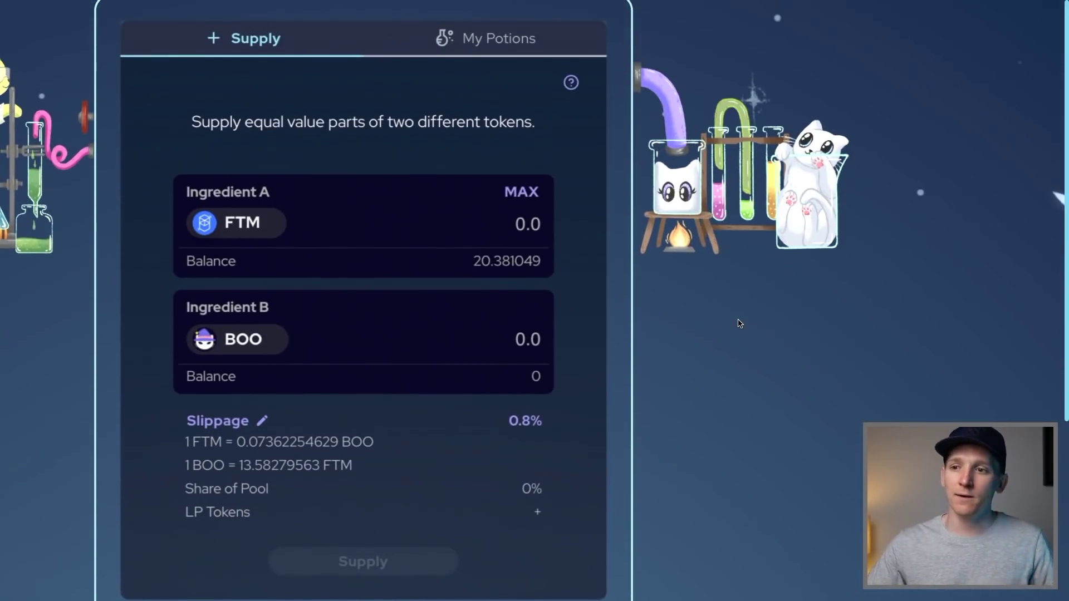
{"action": "left_click", "coordinate": [489, 224]}
{"action": "type", "text": "2"}
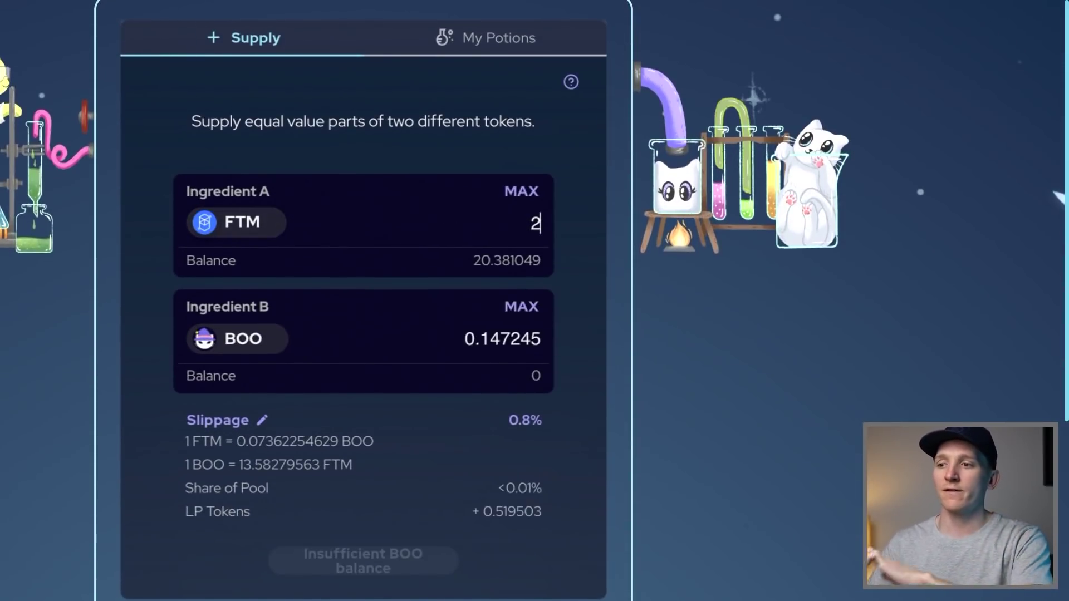
{"action": "scroll", "coordinate": [489, 224], "scroll_direction": "down", "scroll_amount": 1}
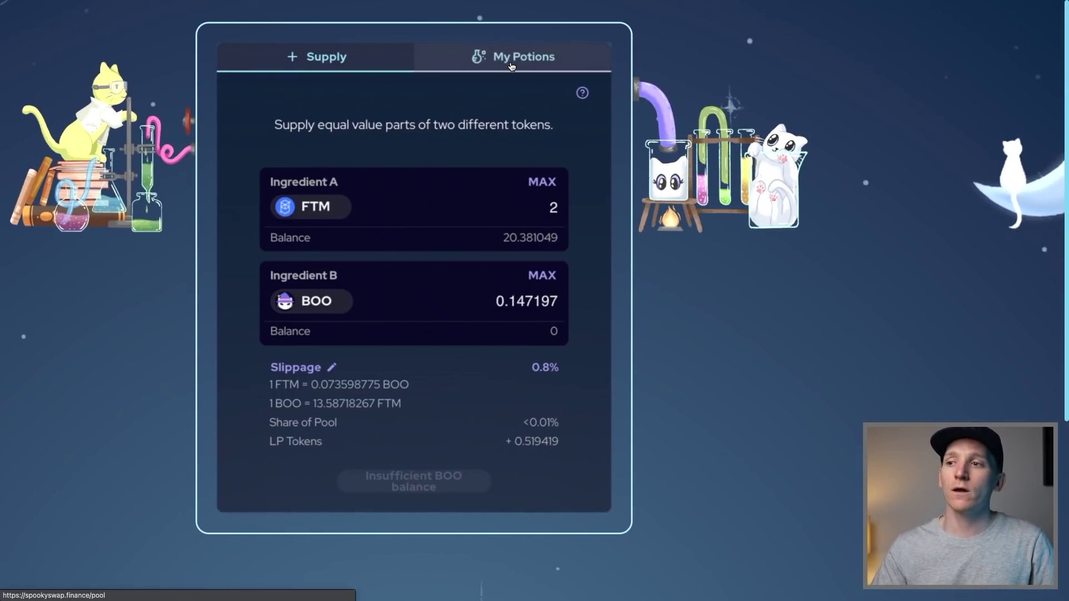
{"action": "left_click", "coordinate": [511, 67]}
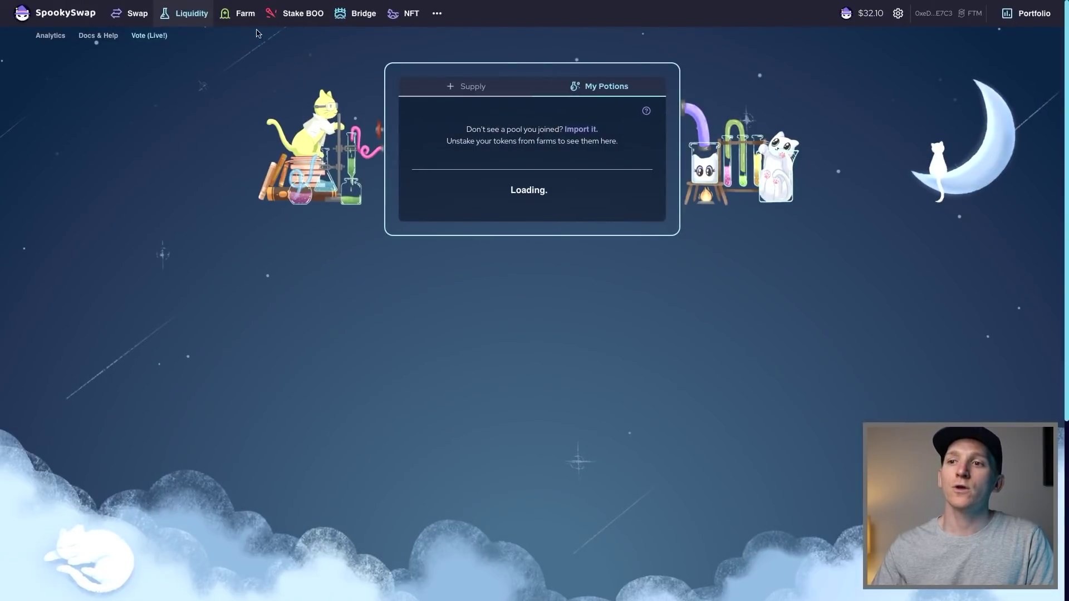
- Browse the active farms, expand the FTM-BOO farm and examine its APR breakdown and staking options before collapsing it
{"action": "left_click", "coordinate": [236, 19]}
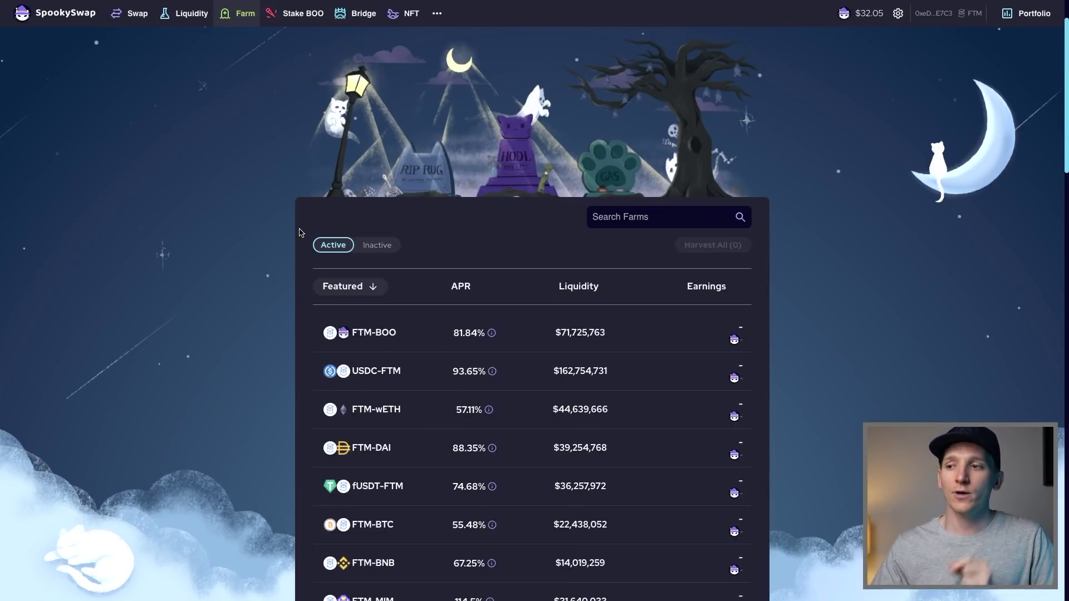
{"action": "scroll", "coordinate": [397, 228], "scroll_direction": "down", "scroll_amount": 2}
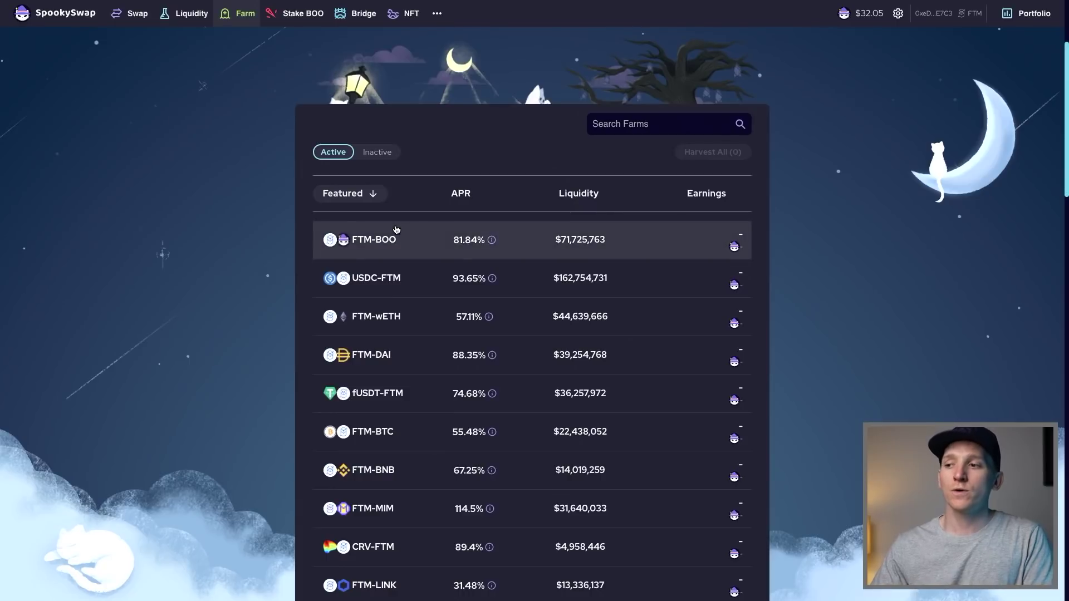
{"action": "scroll", "coordinate": [396, 229], "scroll_direction": "down", "scroll_amount": 1}
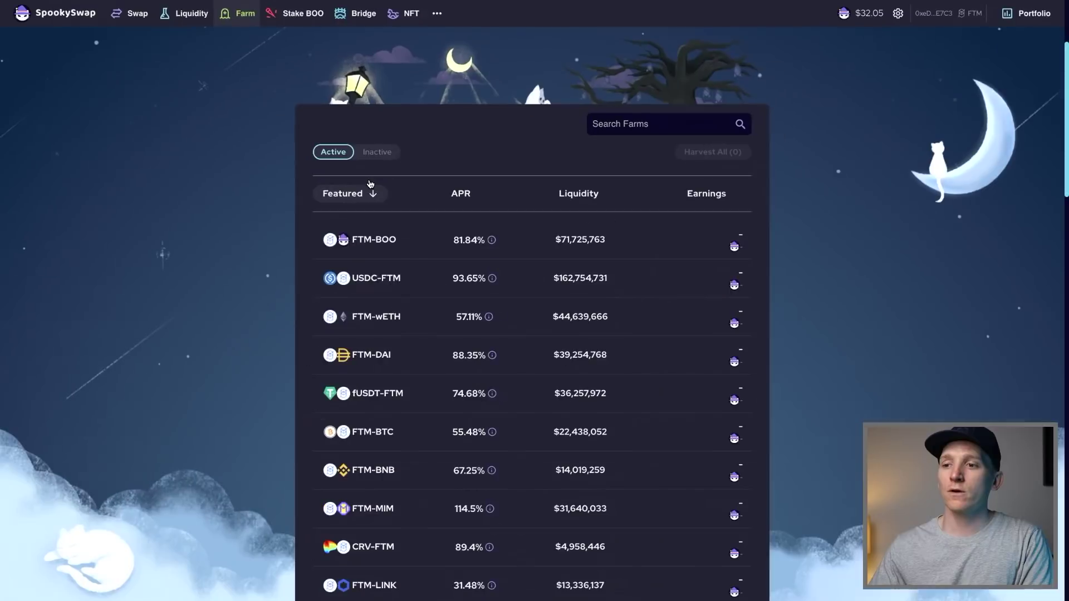
{"action": "left_click", "coordinate": [389, 241]}
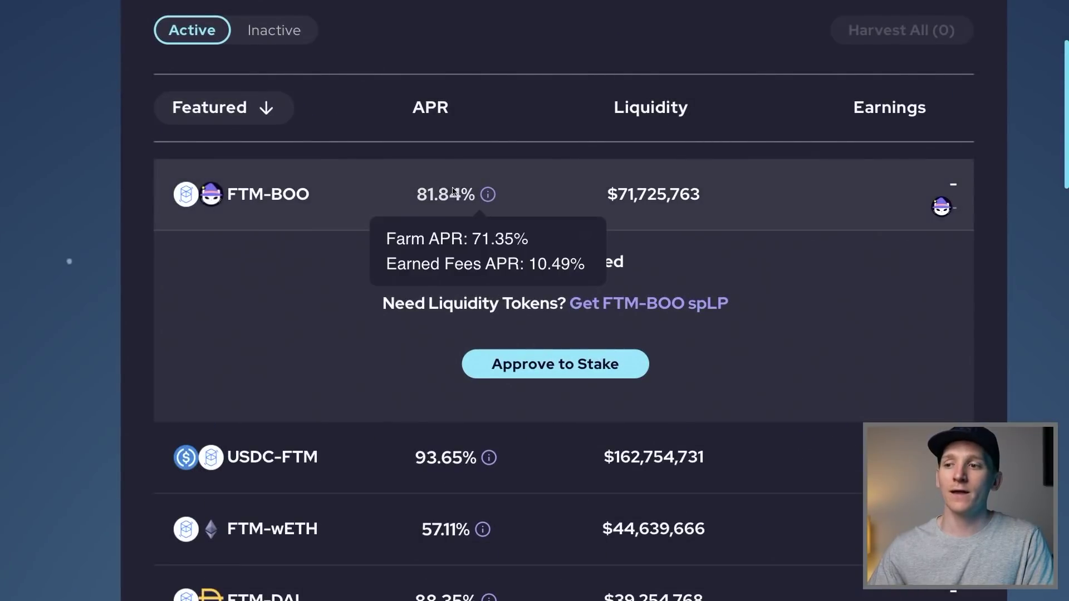
{"action": "left_click_drag", "start_coordinate": [466, 194], "coordinate": [418, 194]}
{"action": "left_click", "coordinate": [436, 196]}
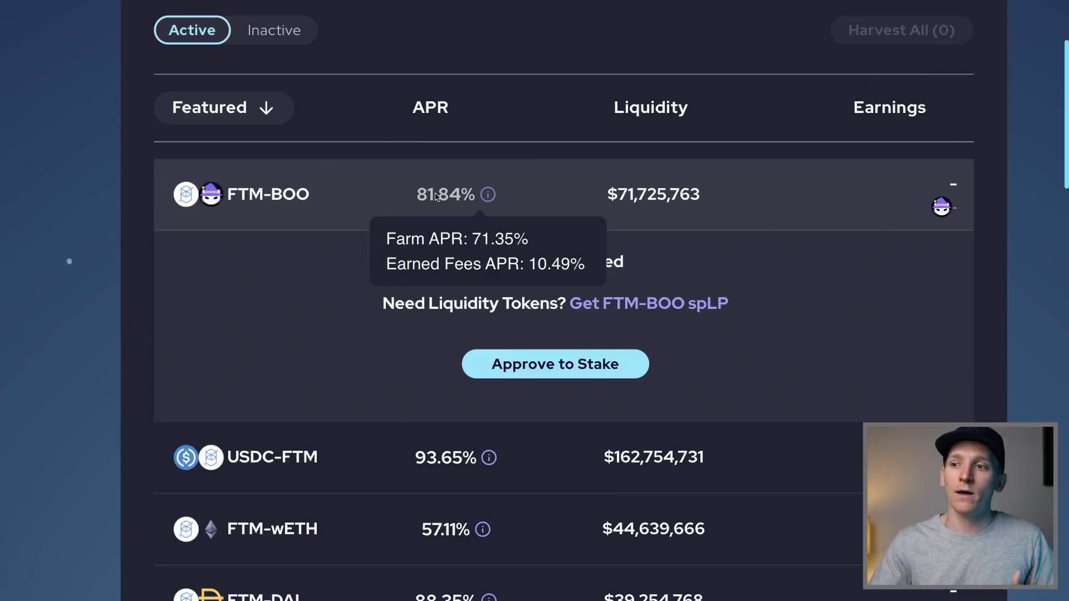
{"action": "left_click_drag", "start_coordinate": [461, 201], "coordinate": [403, 201]}
{"action": "left_click", "coordinate": [86, 212]}
{"action": "mouse_move", "coordinate": [492, 198]}
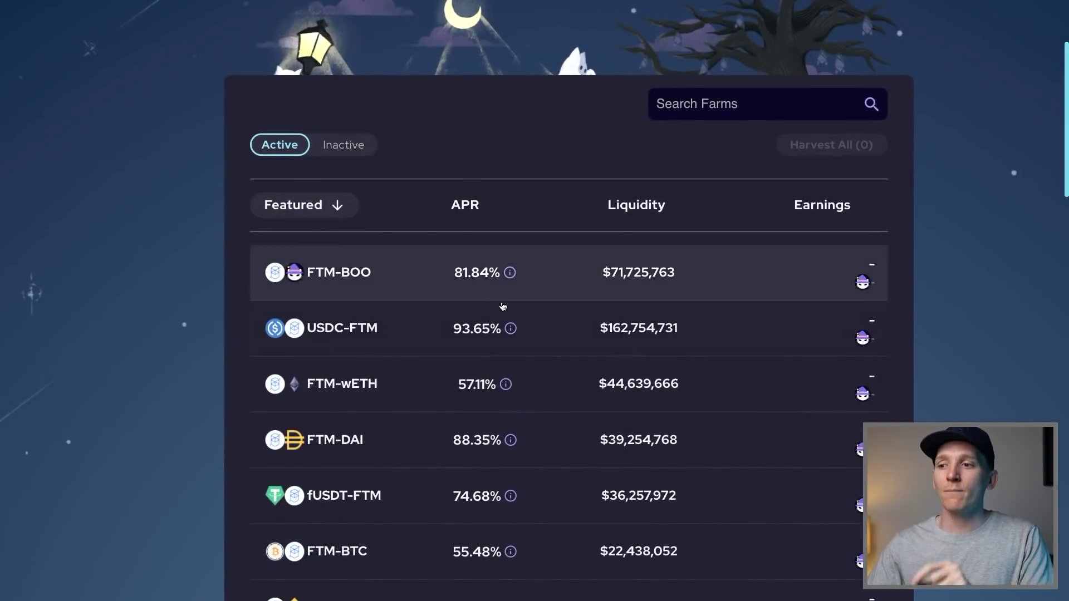
{"action": "mouse_move", "coordinate": [473, 238]}
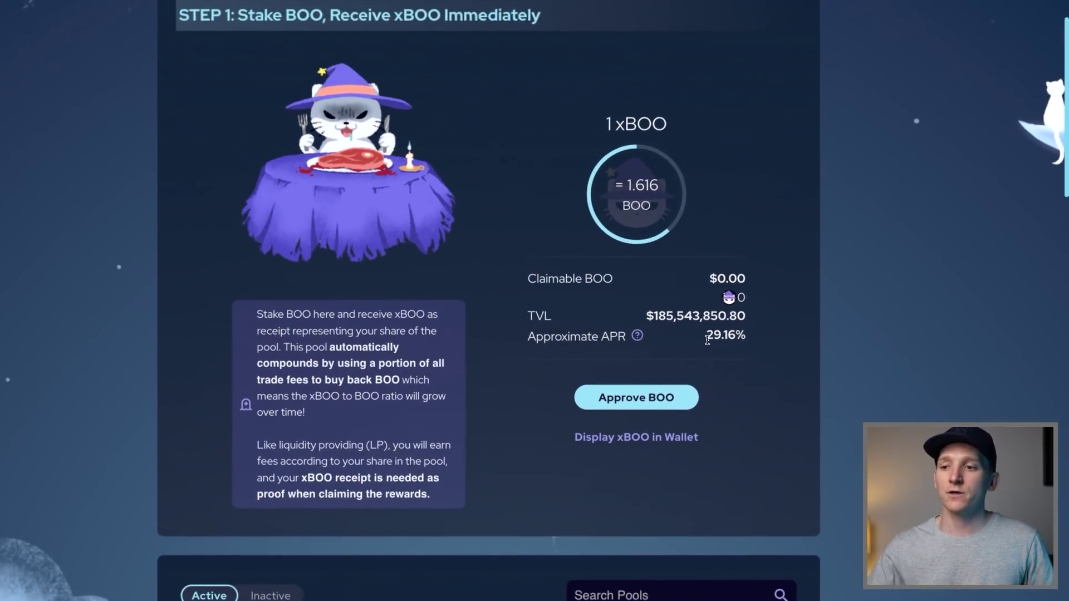
- Examine the xBOO staking explanation, approximate APR and xBOO reward pools on the Stake BOO page, and return to the swap page
{"action": "scroll", "coordinate": [707, 341], "scroll_direction": "down", "scroll_amount": 2}
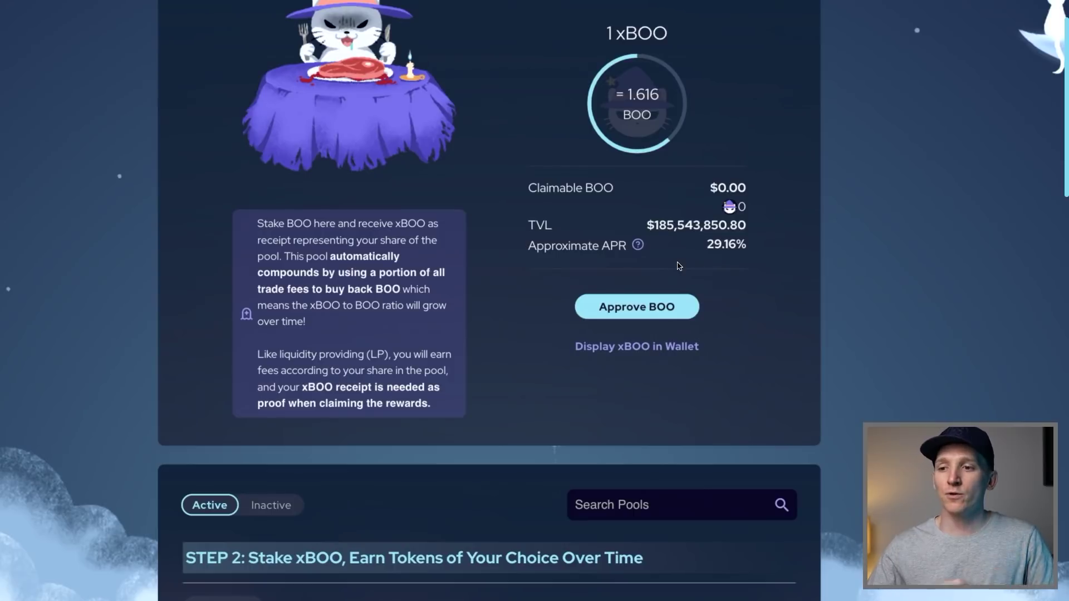
{"action": "mouse_move", "coordinate": [393, 223]}
{"action": "left_mouse_down"}
{"action": "mouse_move", "coordinate": [428, 225]}
{"action": "mouse_move", "coordinate": [321, 240]}
{"action": "mouse_move", "coordinate": [398, 241]}
{"action": "mouse_move", "coordinate": [315, 256]}
{"action": "mouse_move", "coordinate": [370, 256]}
{"action": "left_mouse_up"}
{"action": "left_click", "coordinate": [331, 257]}
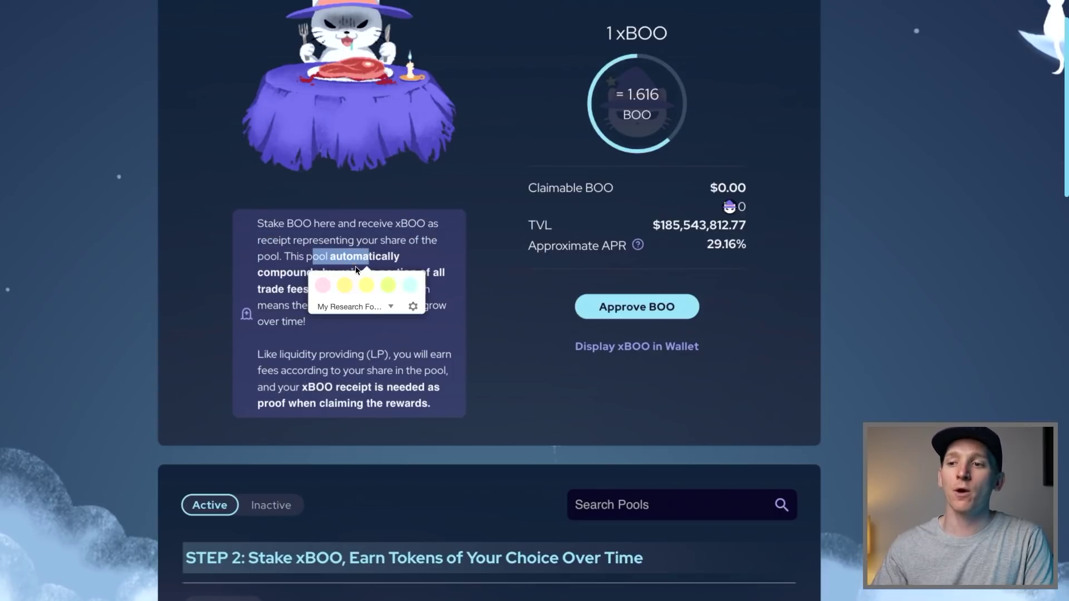
{"action": "left_click", "coordinate": [343, 254]}
{"action": "scroll", "coordinate": [356, 262], "scroll_direction": "down", "scroll_amount": 1}
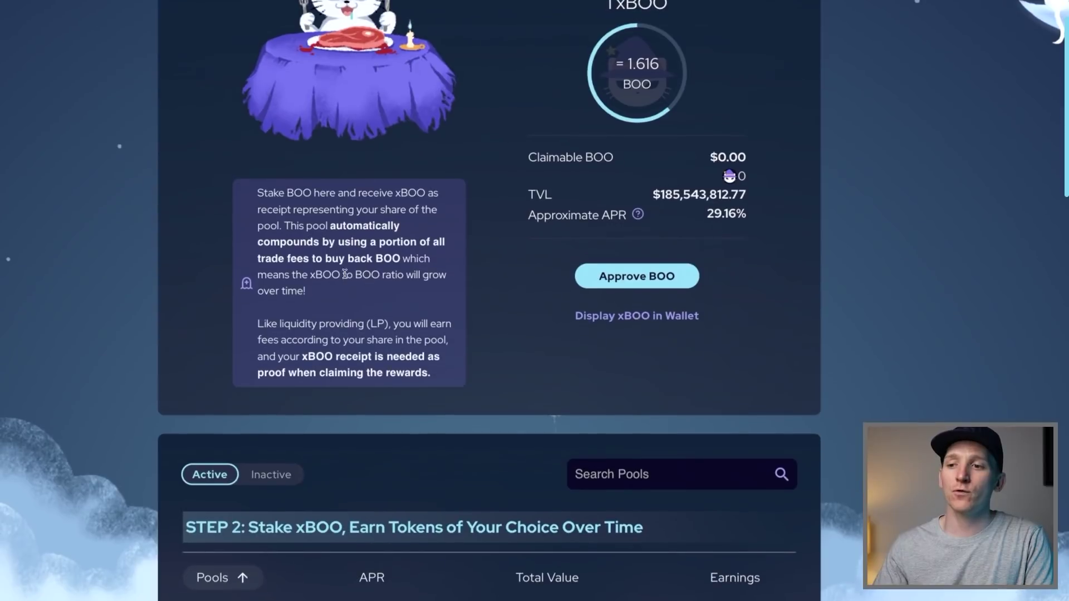
{"action": "left_click_drag", "start_coordinate": [402, 260], "coordinate": [257, 192]}
{"action": "left_click", "coordinate": [355, 256]}
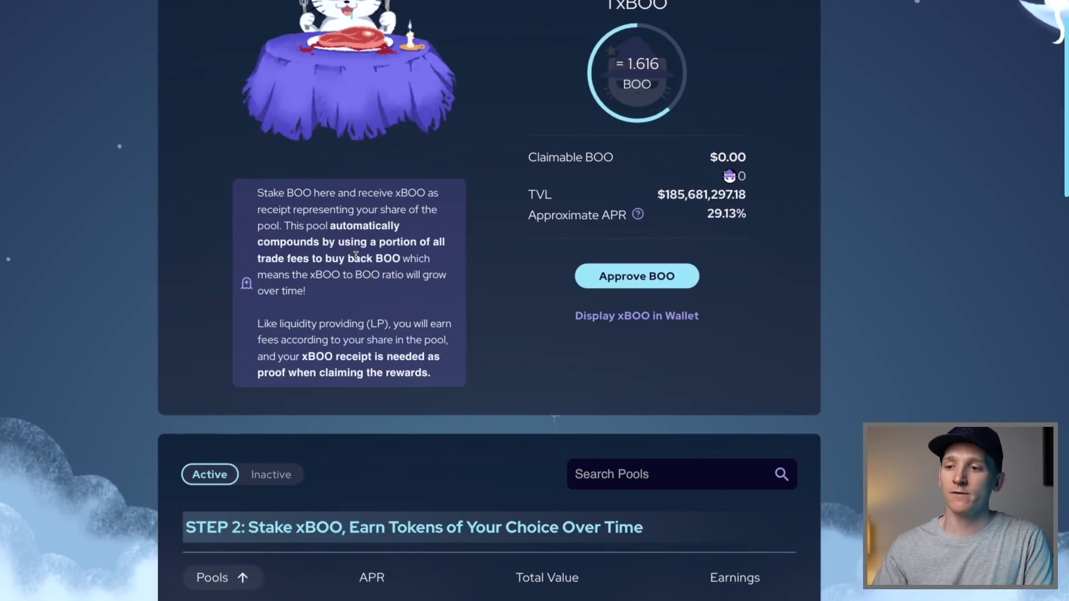
{"action": "scroll", "coordinate": [292, 323], "scroll_direction": "down", "scroll_amount": 5}
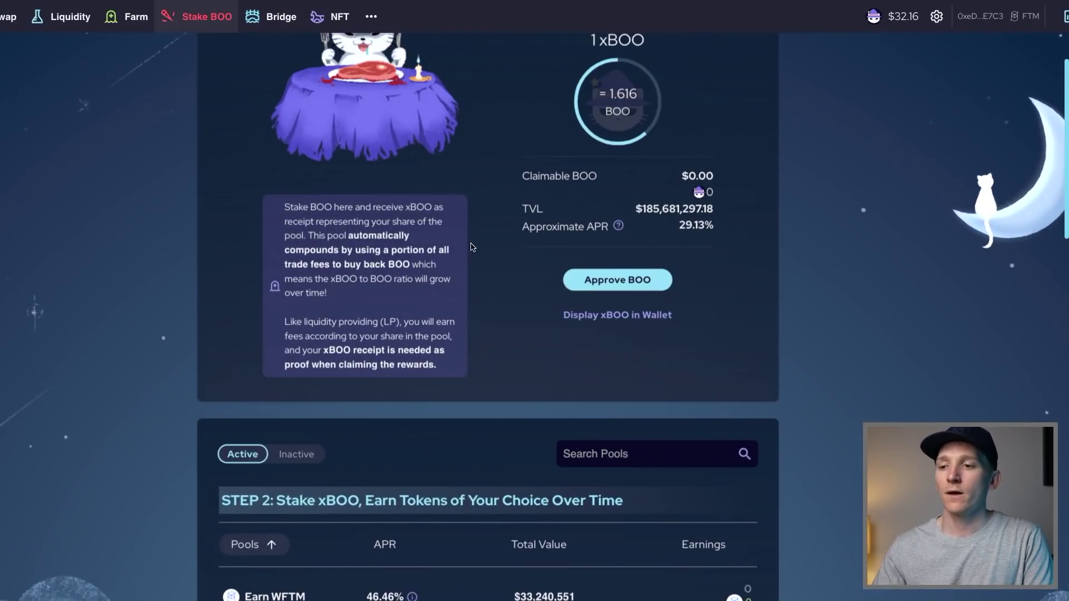
{"action": "left_click_drag", "start_coordinate": [438, 212], "coordinate": [365, 210]}
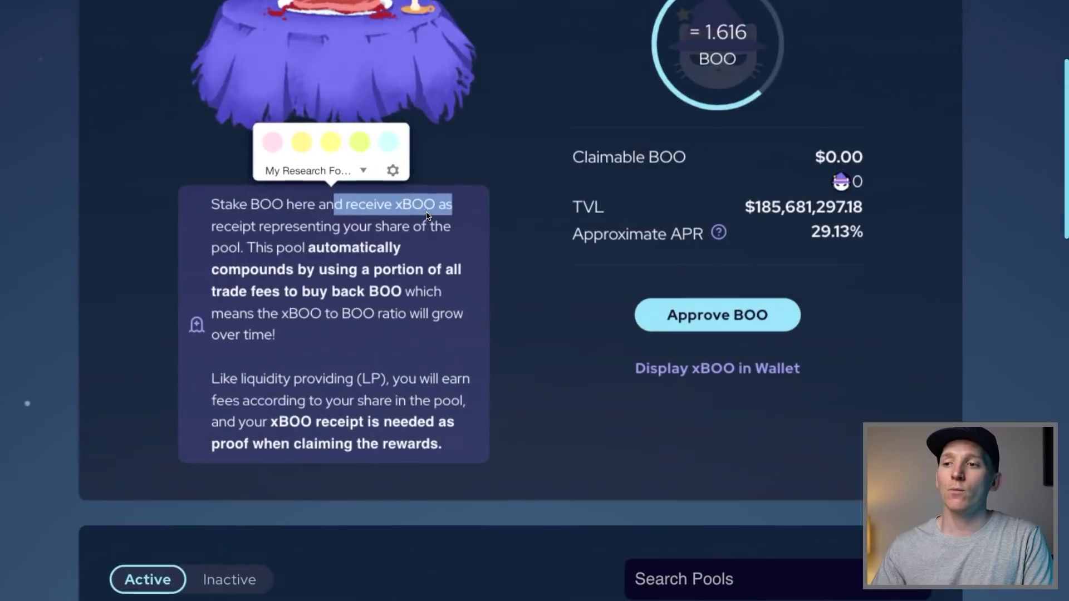
{"action": "left_click", "coordinate": [426, 208]}
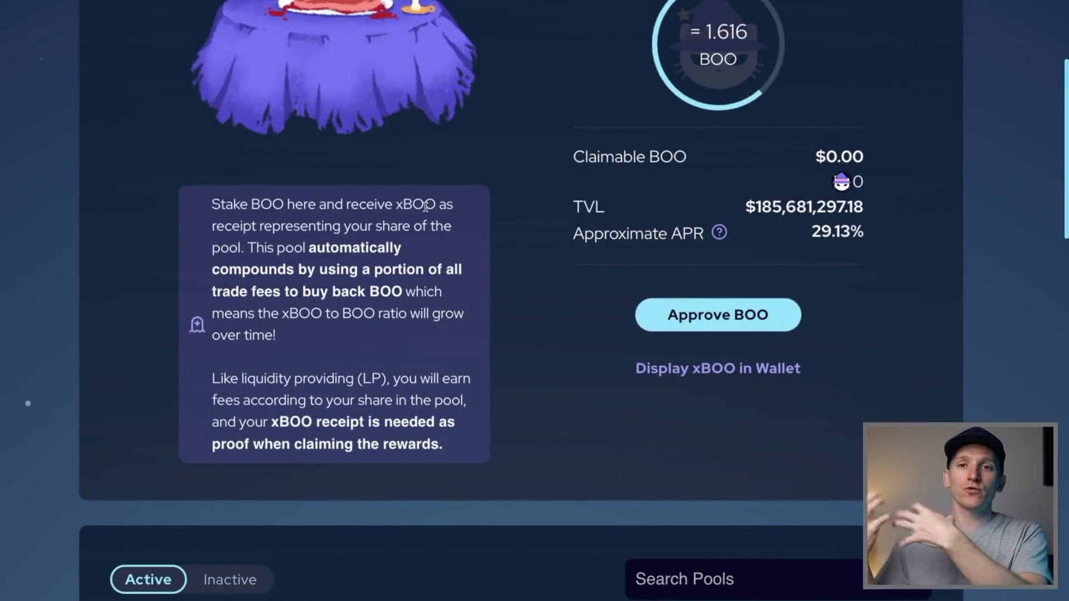
{"action": "mouse_move", "coordinate": [727, 230]}
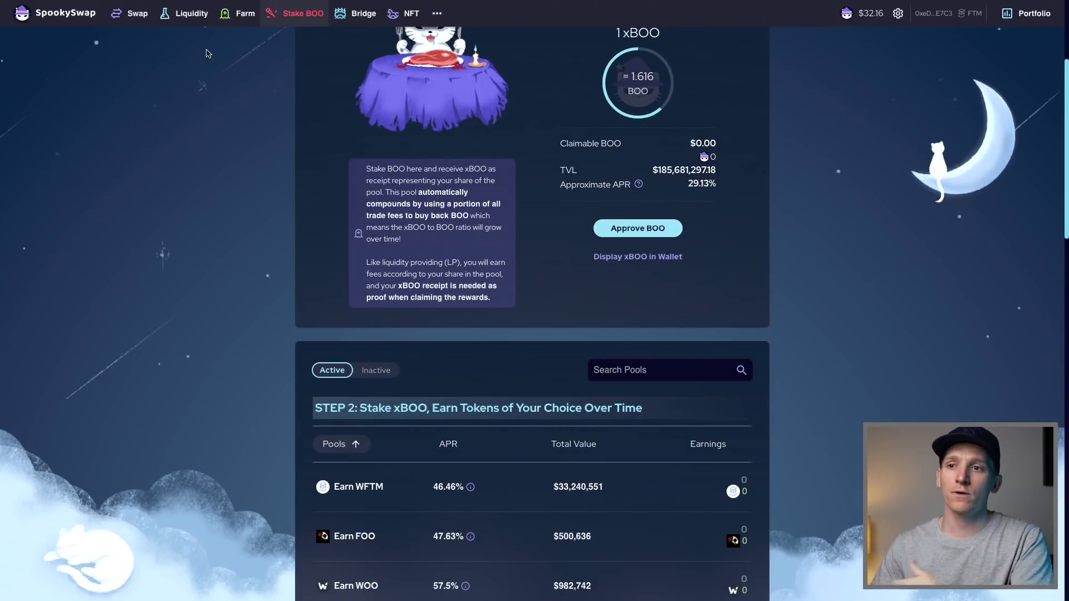
{"action": "left_click", "coordinate": [144, 21]}
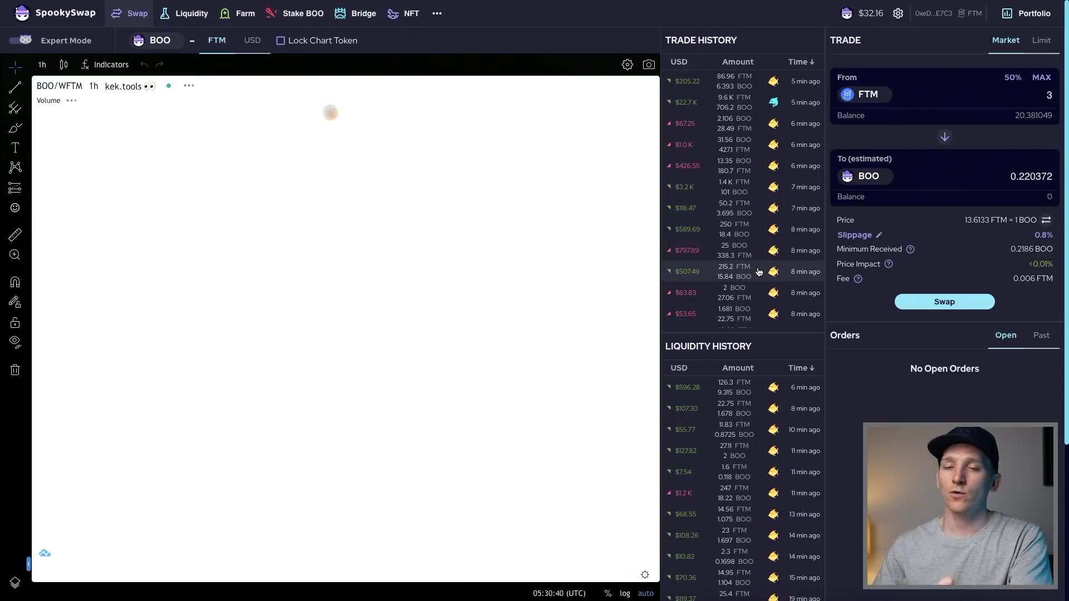